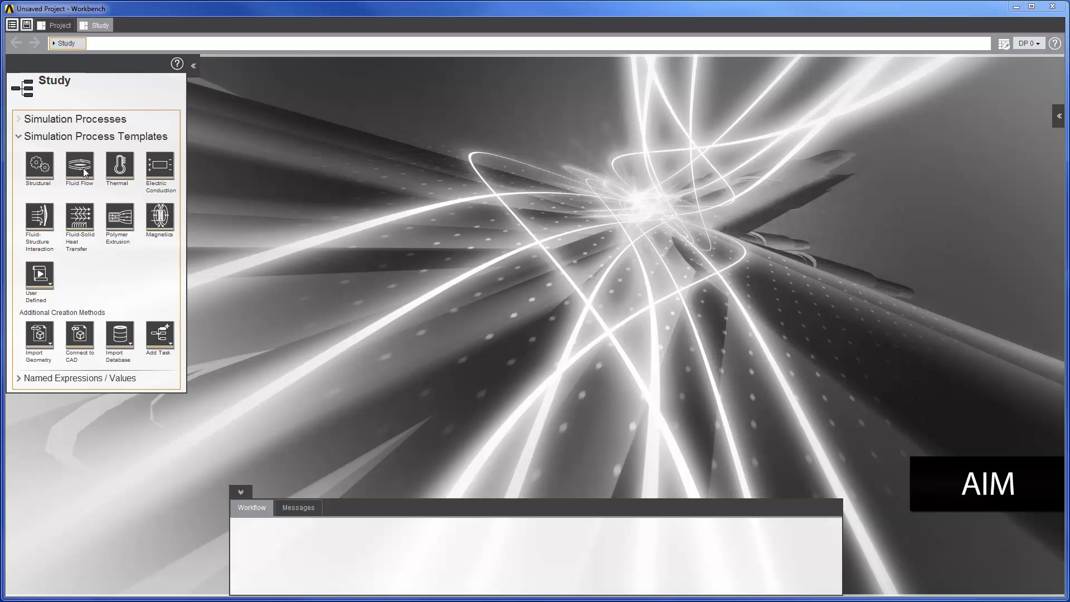
# Create a Fluid Flow process with new geometry and compressible ideal-gas physics, then open its Geometry task
pyautogui.click(80, 165)
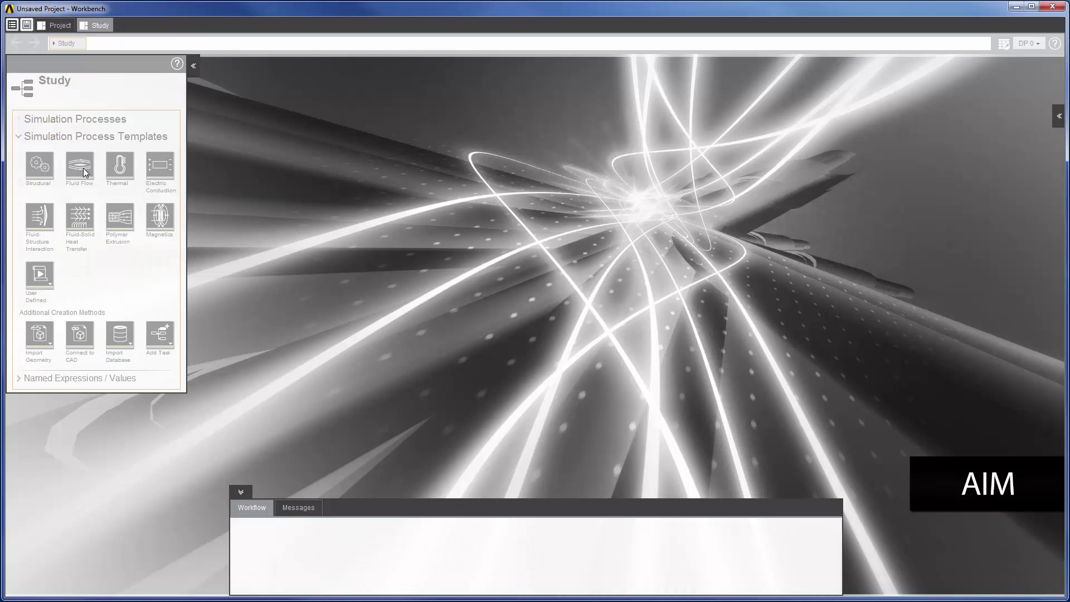
pyautogui.click(36, 133)
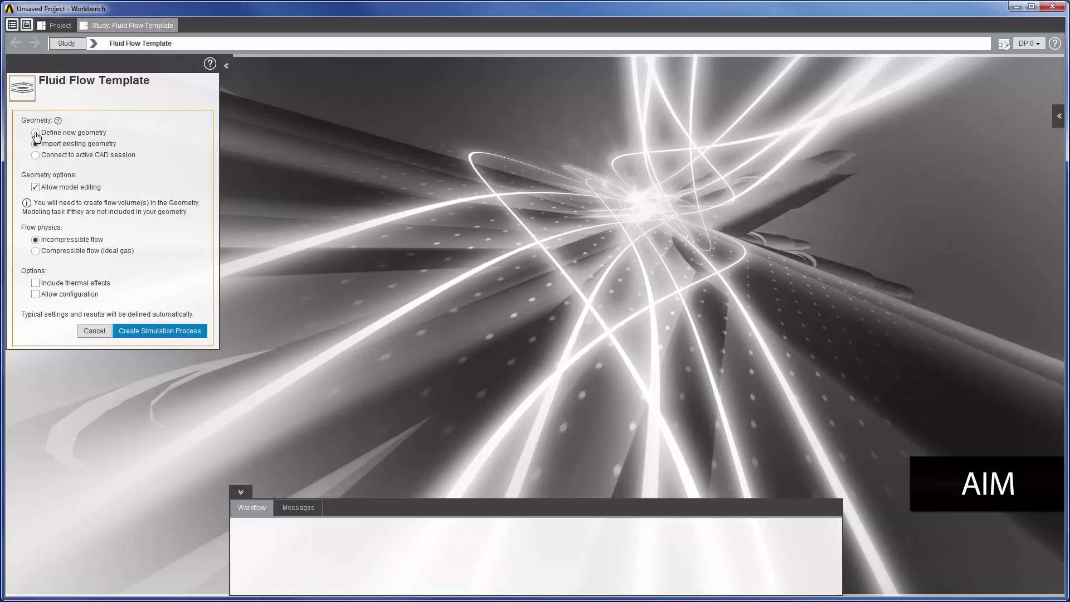
pyautogui.click(36, 199)
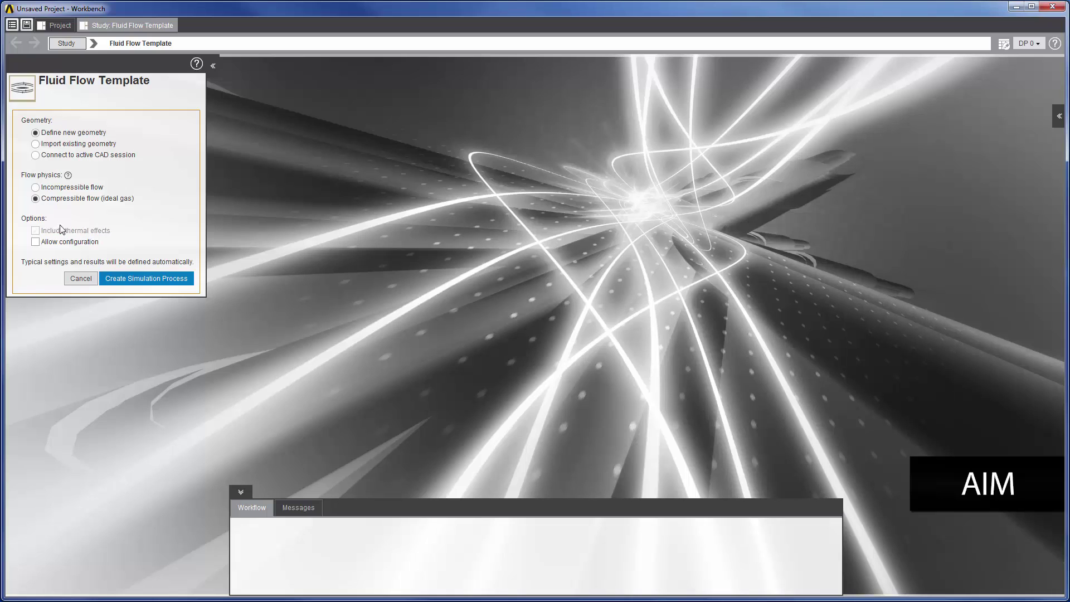
pyautogui.click(127, 278)
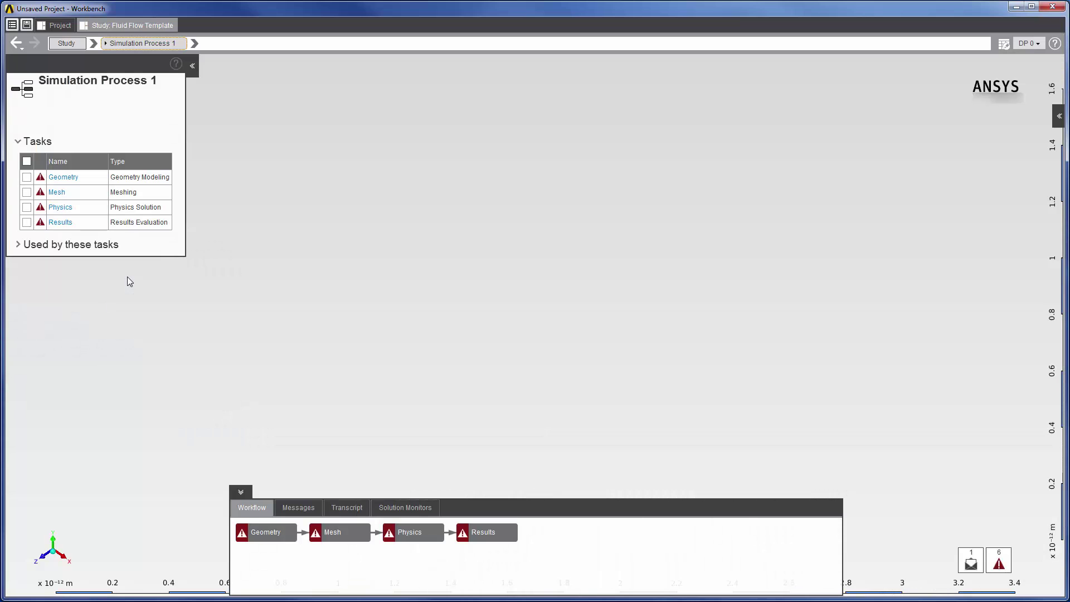
pyautogui.click(72, 182)
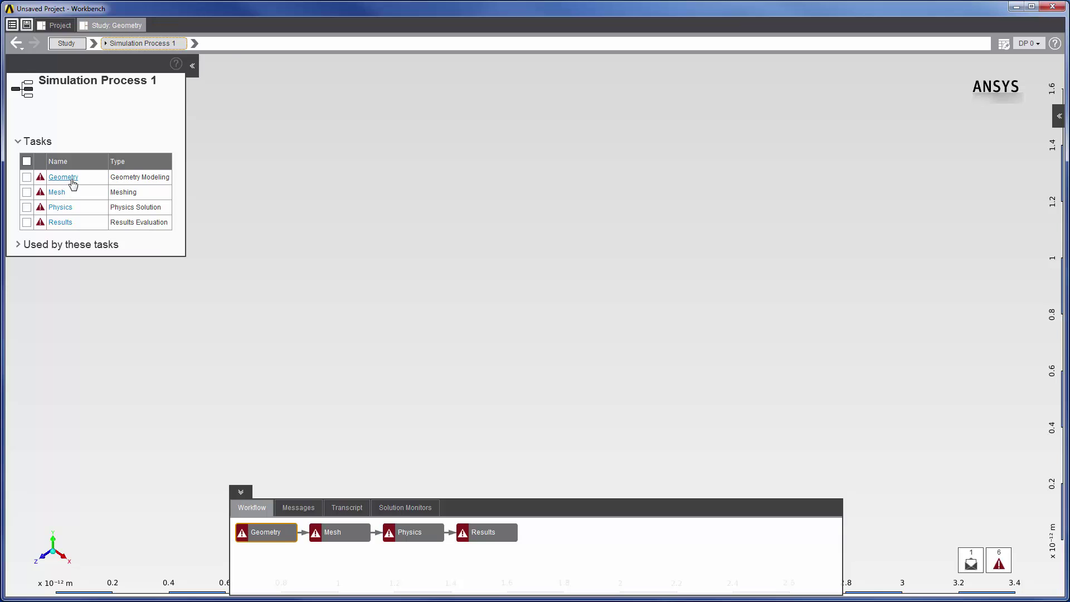
# Launch the geometry editor and insert the nozzle.stp file from the Insert tab
pyautogui.click(84, 120)
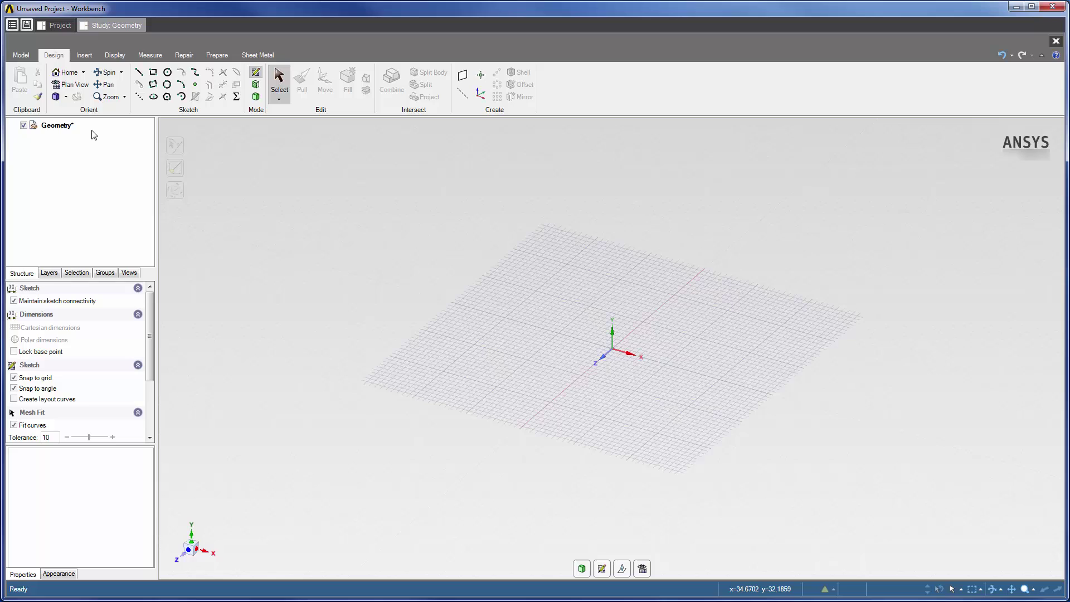
pyautogui.click(84, 54)
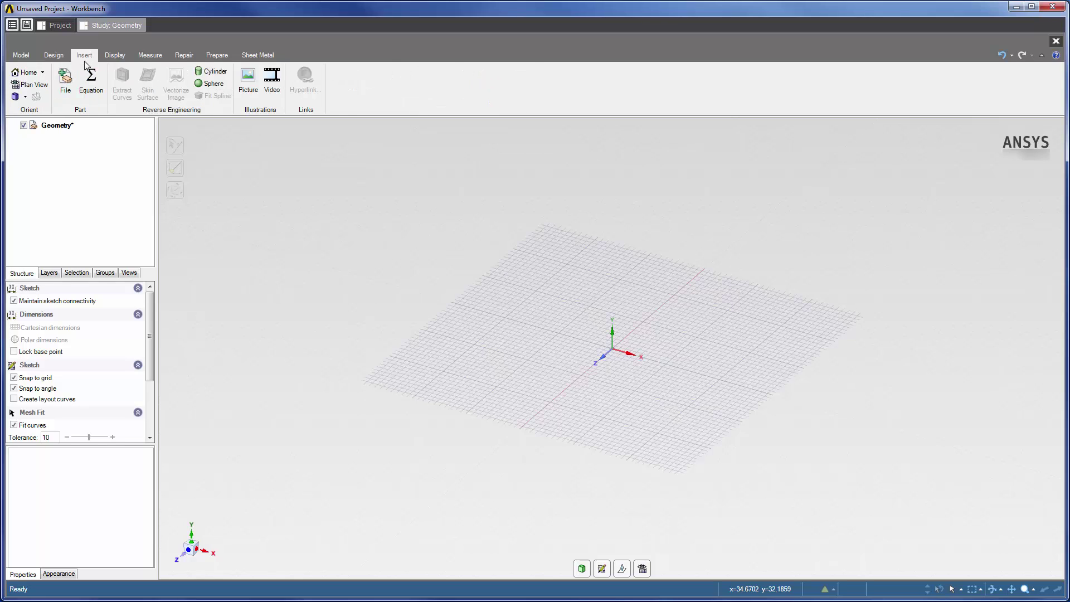
pyautogui.click(65, 84)
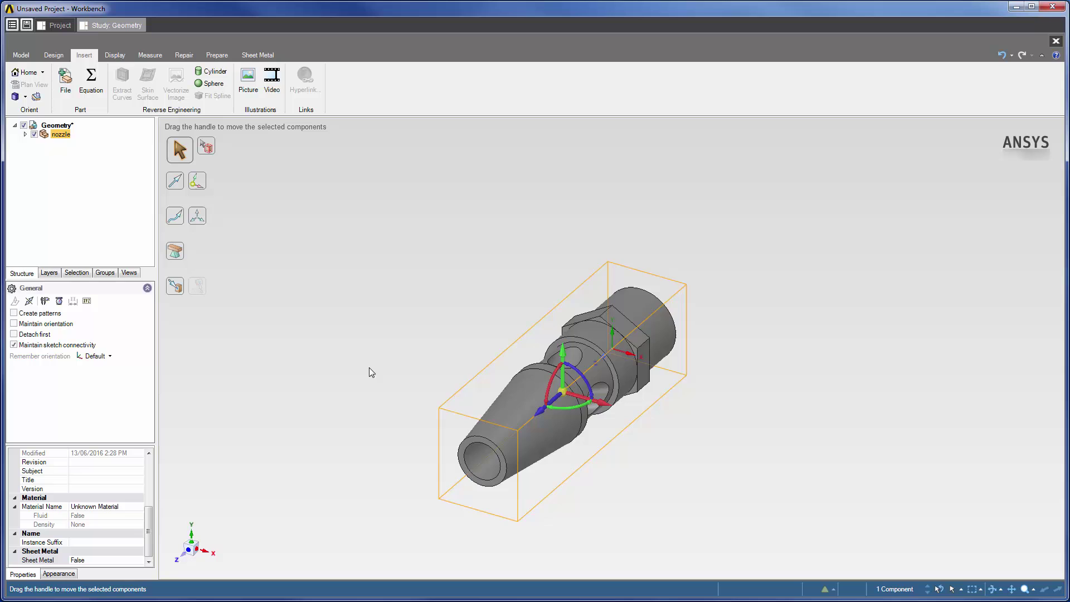
# Pull the nozzle's end ring face outward about 14 mm to lengthen the tube
pyautogui.moveTo(369, 367); pyautogui.dragTo(537, 334, button='middle')
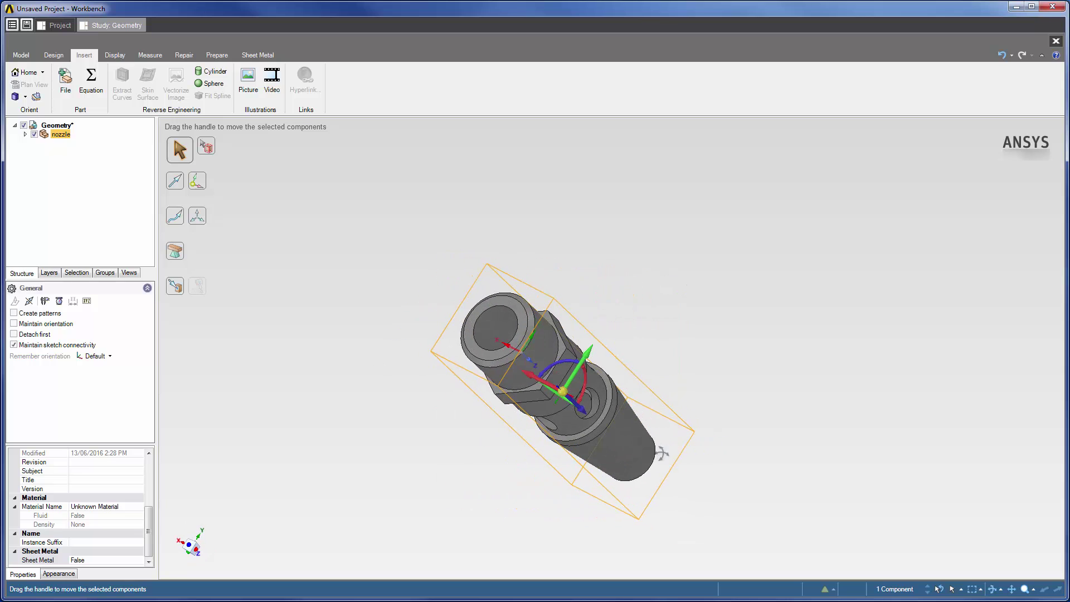
pyautogui.click(531, 329)
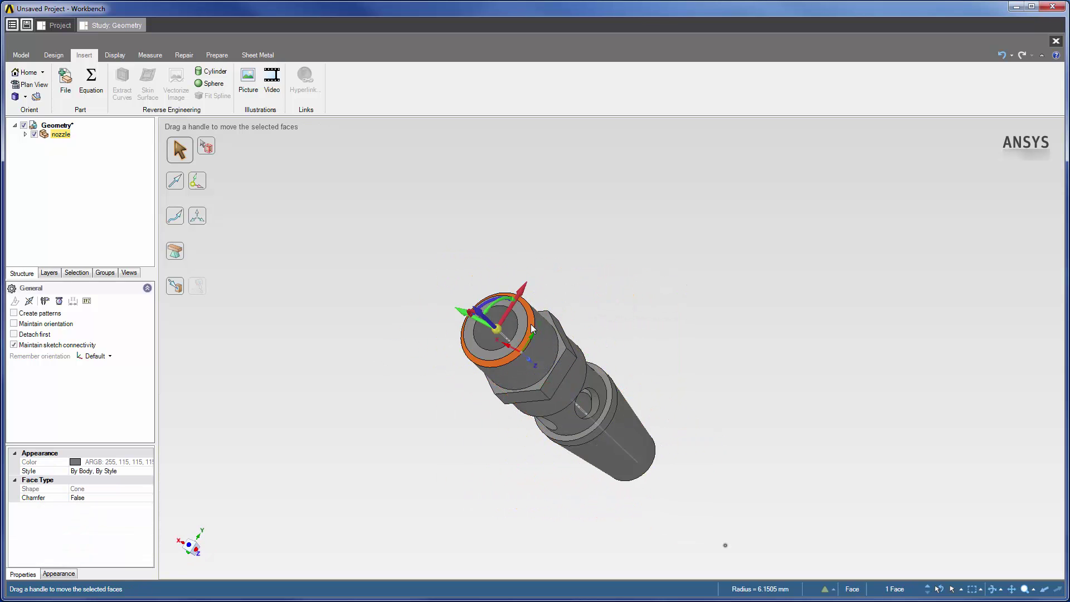
pyautogui.press('Escape')
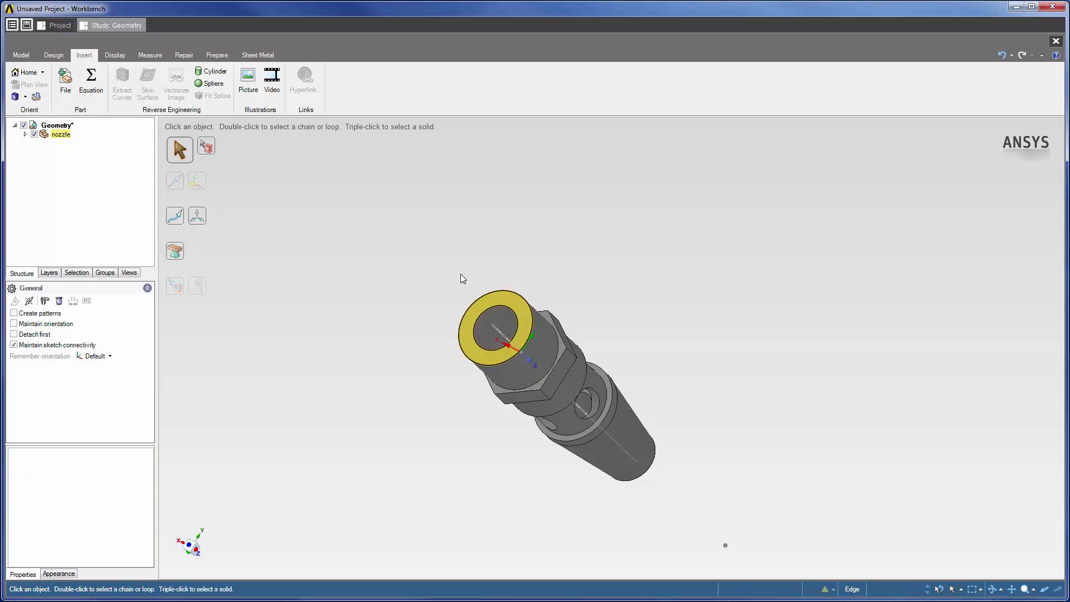
pyautogui.click(53, 55)
pyautogui.click(304, 83)
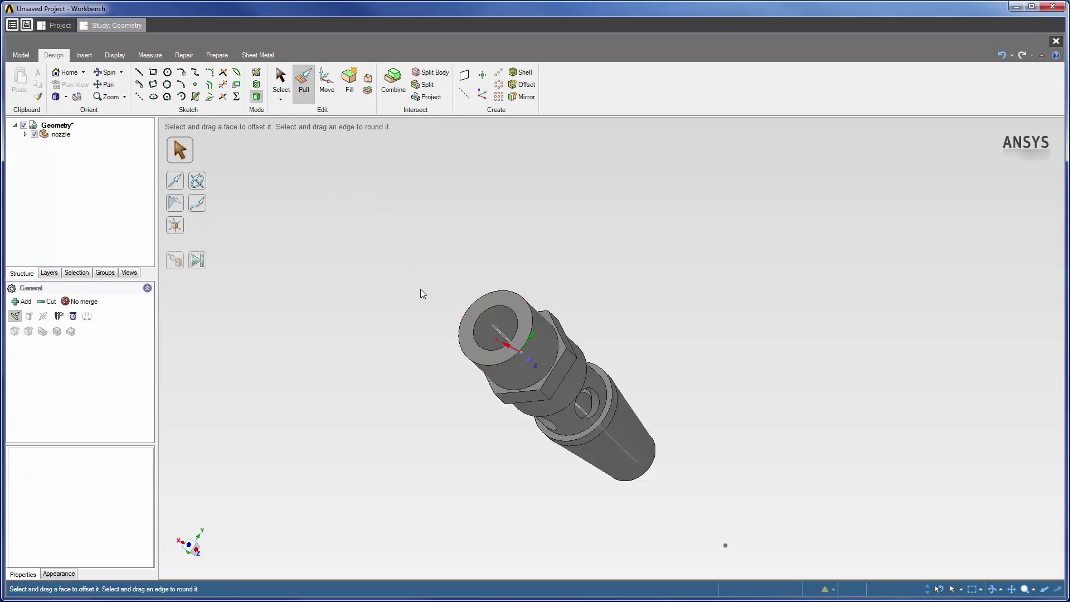
pyautogui.click(468, 328)
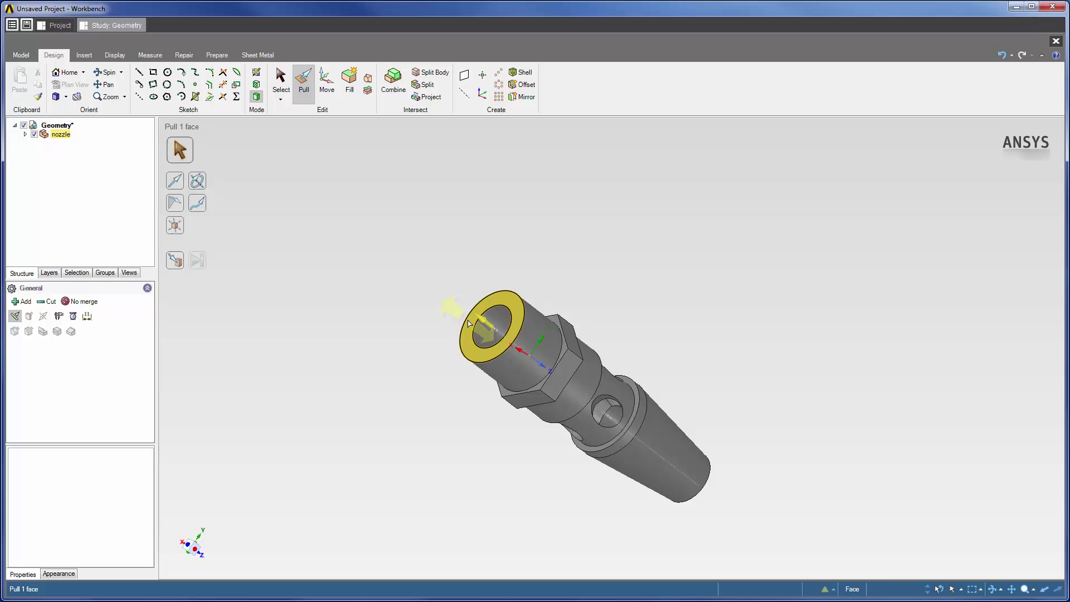
pyautogui.moveTo(430, 309); pyautogui.dragTo(230, 127)
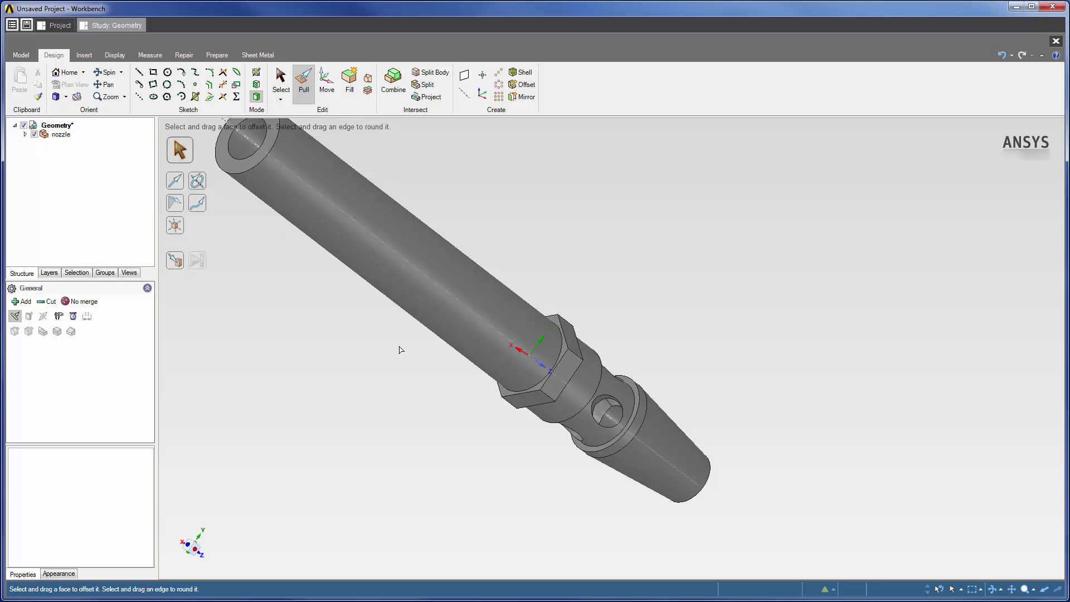
# Select the entire nozzle body with Move and rotate it 225° about one axis
pyautogui.click(324, 89)
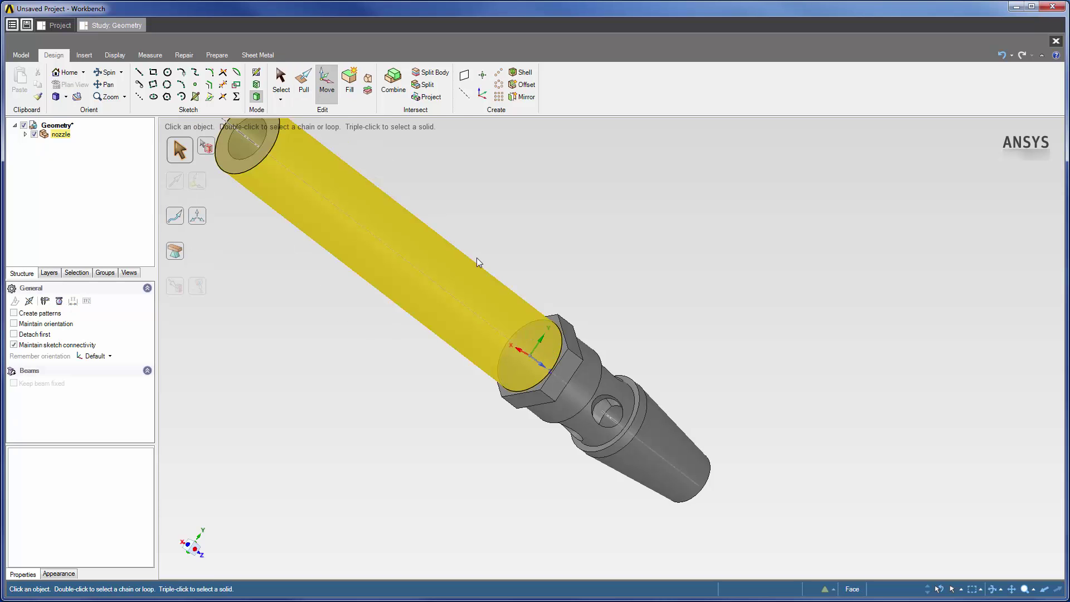
pyautogui.tripleClick(422, 246)
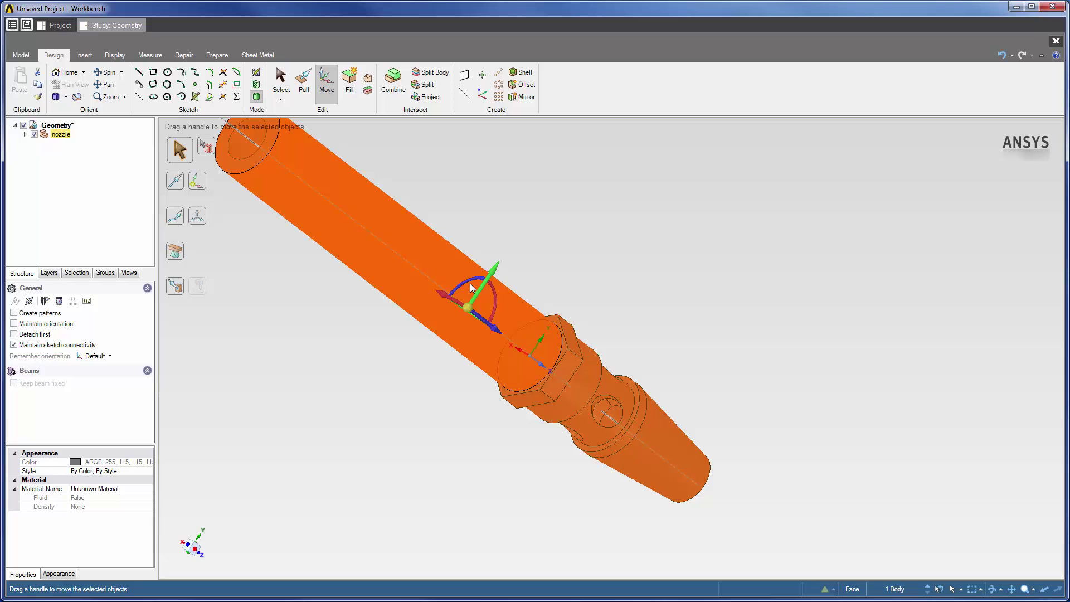
pyautogui.moveTo(493, 287); pyautogui.dragTo(494, 312)
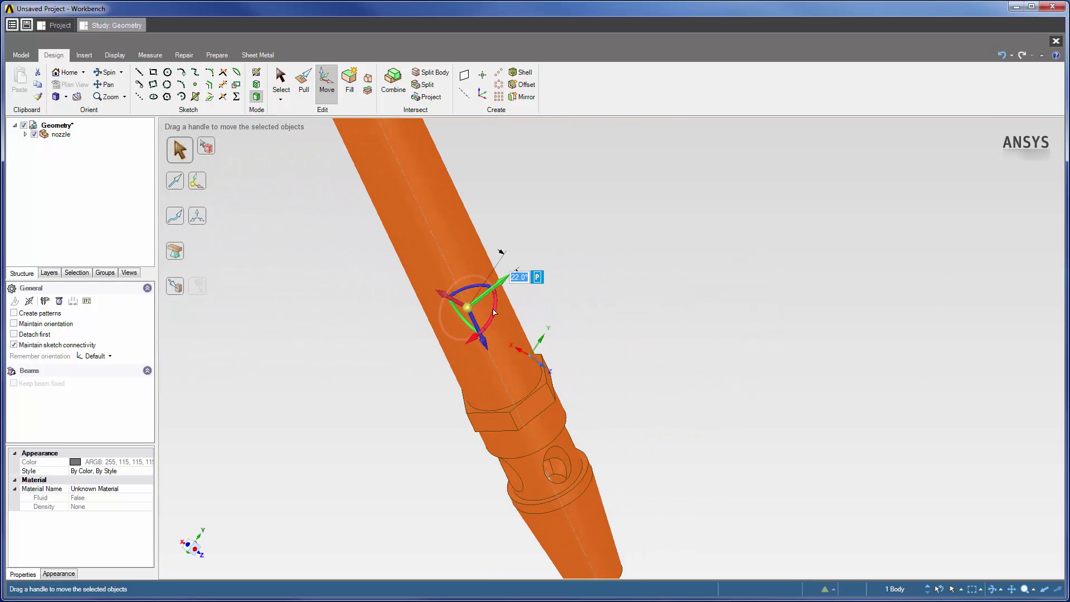
pyautogui.write('22')
pyautogui.write('5')
pyautogui.press('Return')
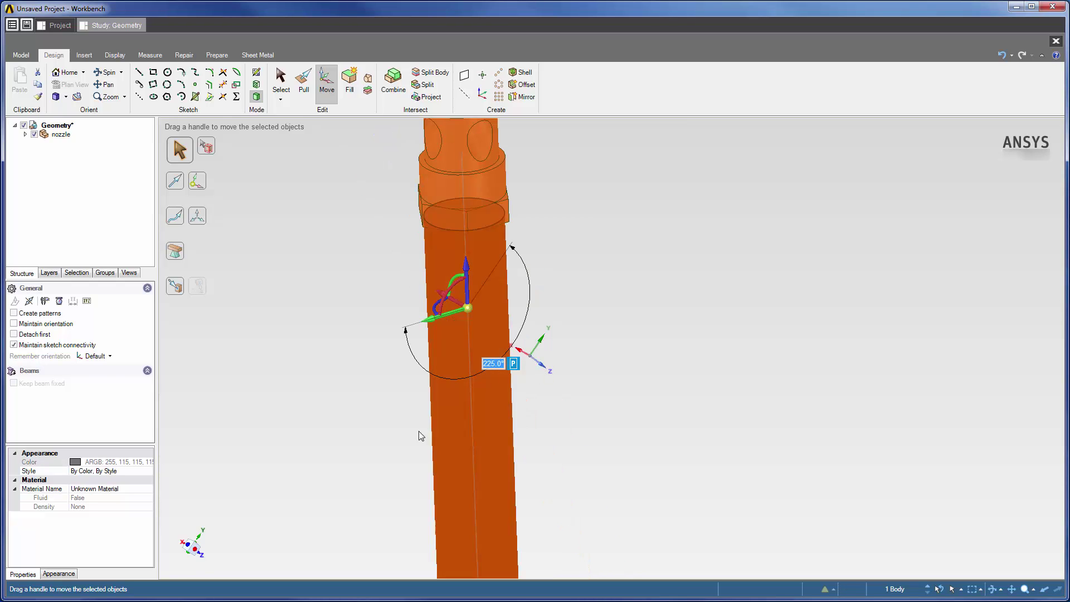
pyautogui.click(190, 547)
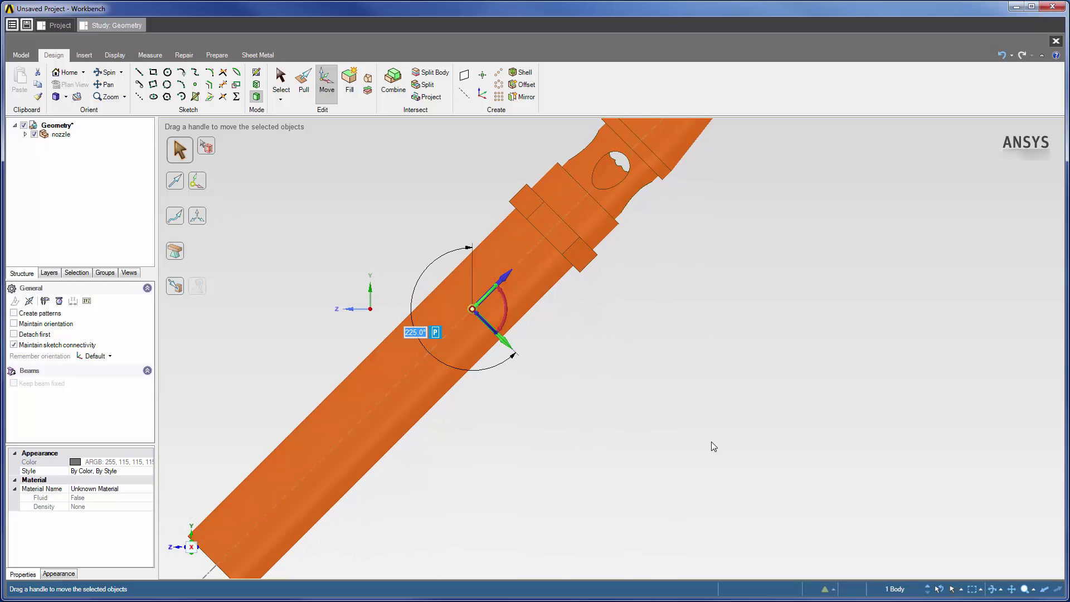
pyautogui.moveTo(711, 444); pyautogui.dragTo(663, 556, button='middle')
pyautogui.scroll(-3, 663, 556)
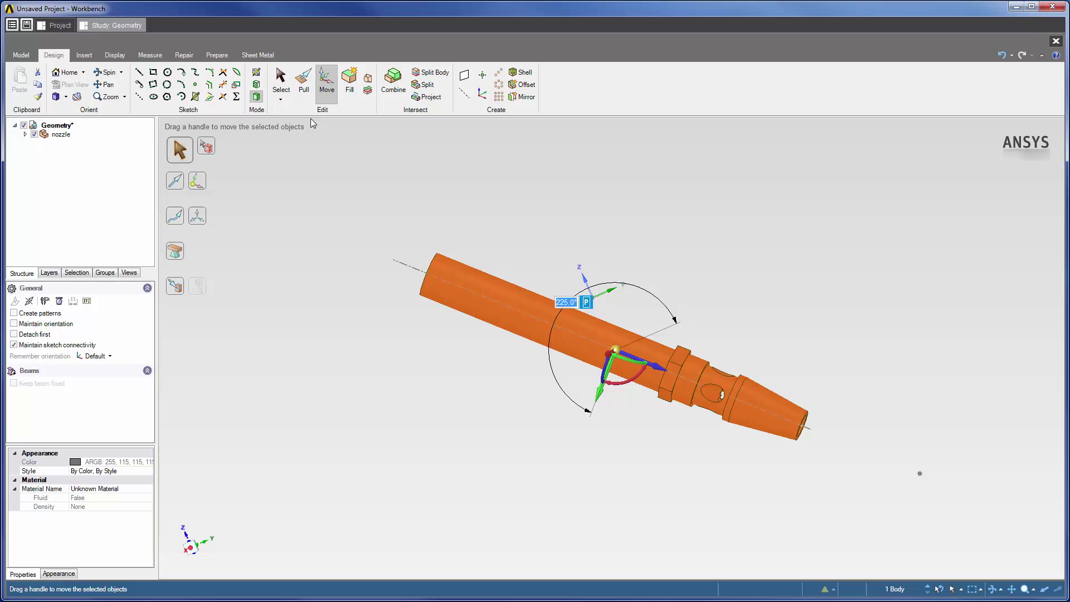
# Create a Box enclosure with 25% cushion around the nozzle
pyautogui.click(220, 55)
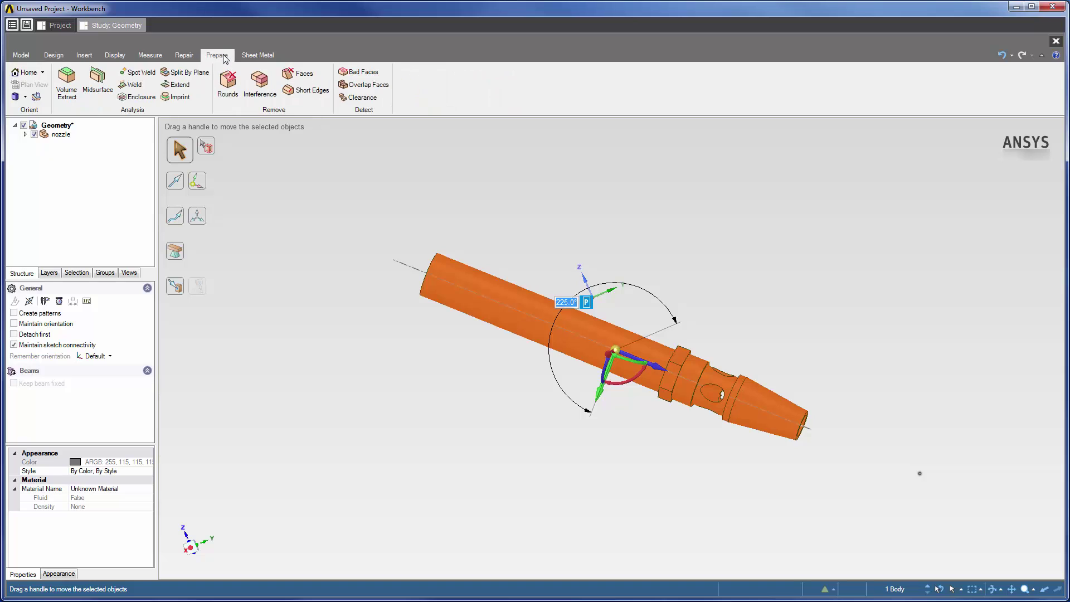
pyautogui.click(138, 98)
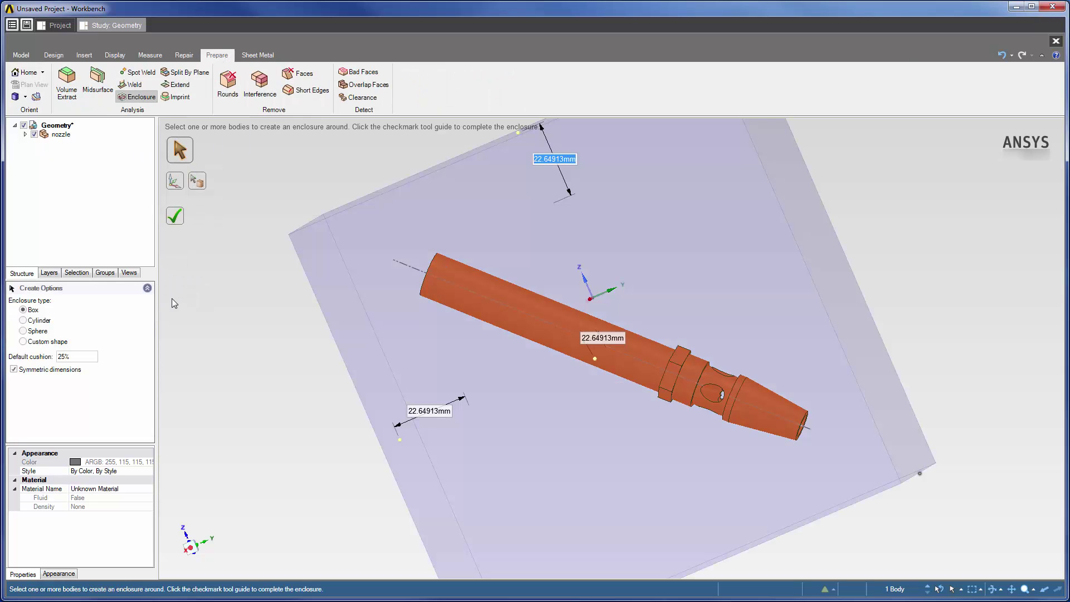
pyautogui.click(201, 537)
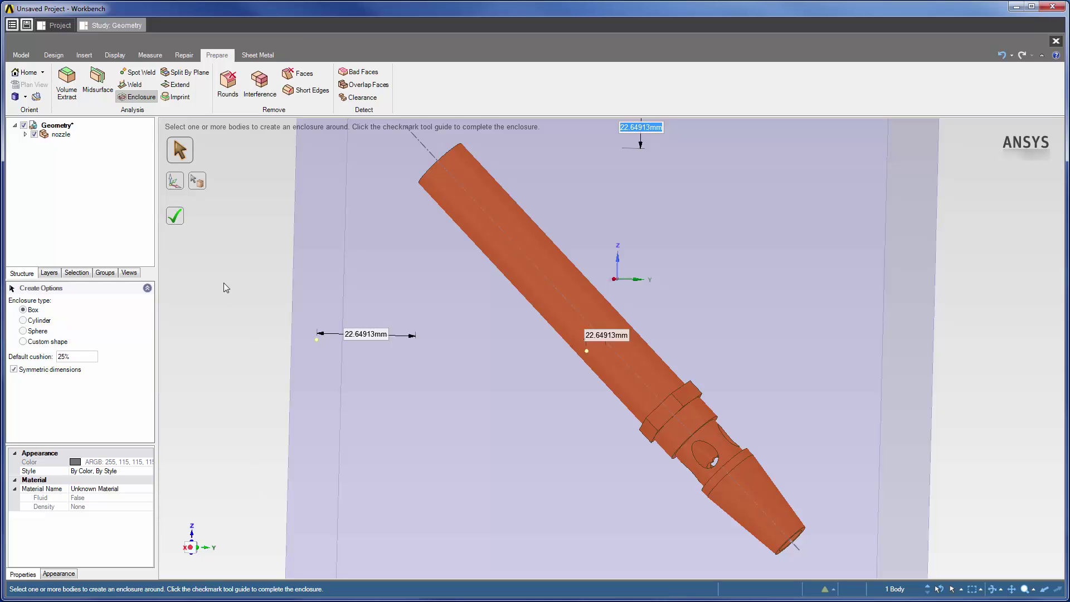
pyautogui.click(179, 220)
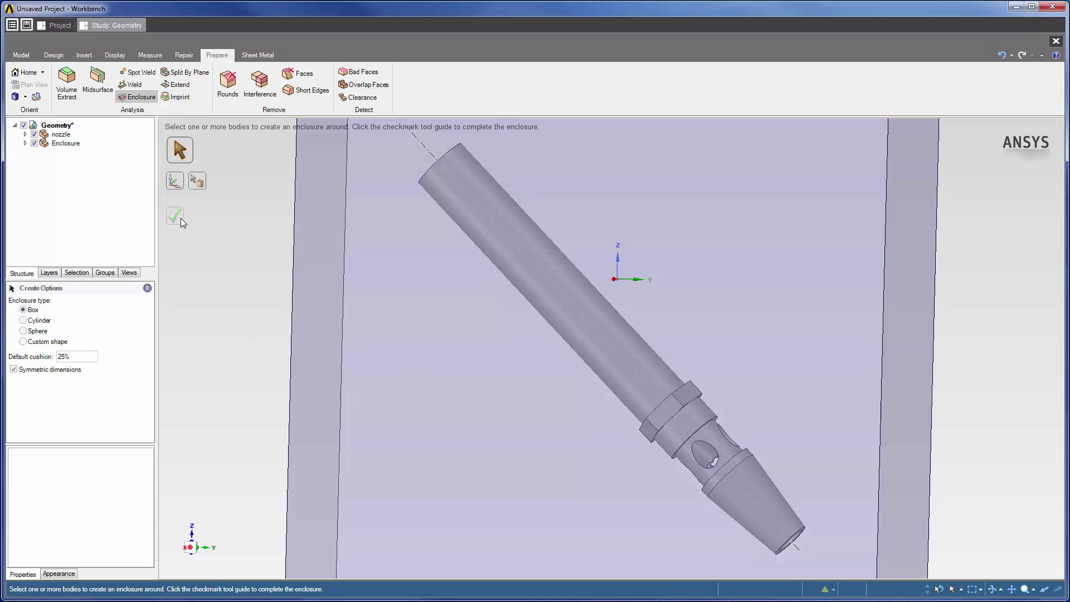
# Create a datum plane on the Y axis through the nozzle and enclosure
pyautogui.click(53, 54)
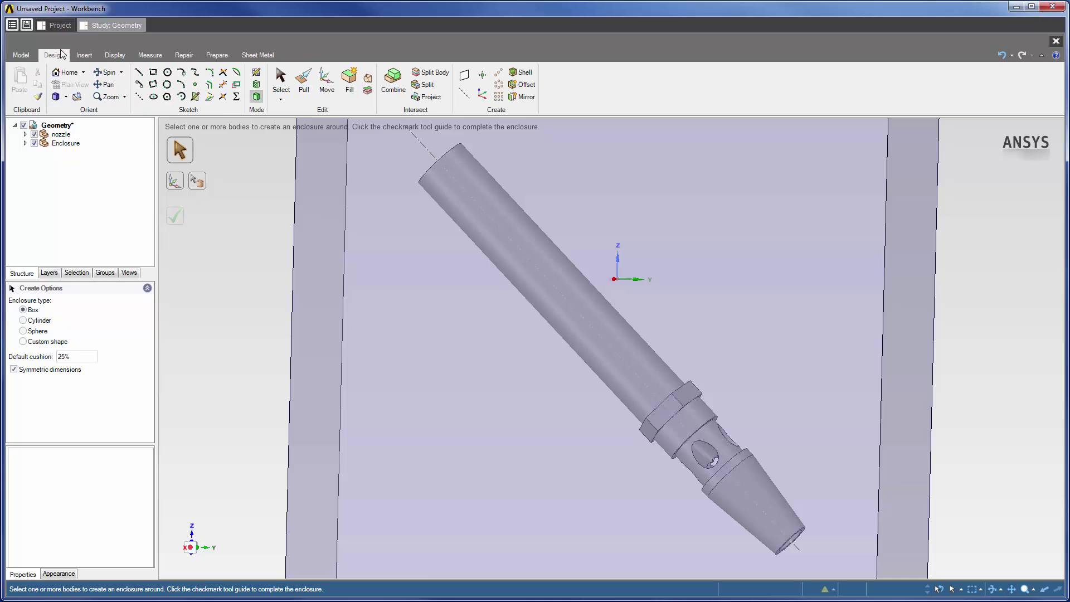
pyautogui.click(465, 75)
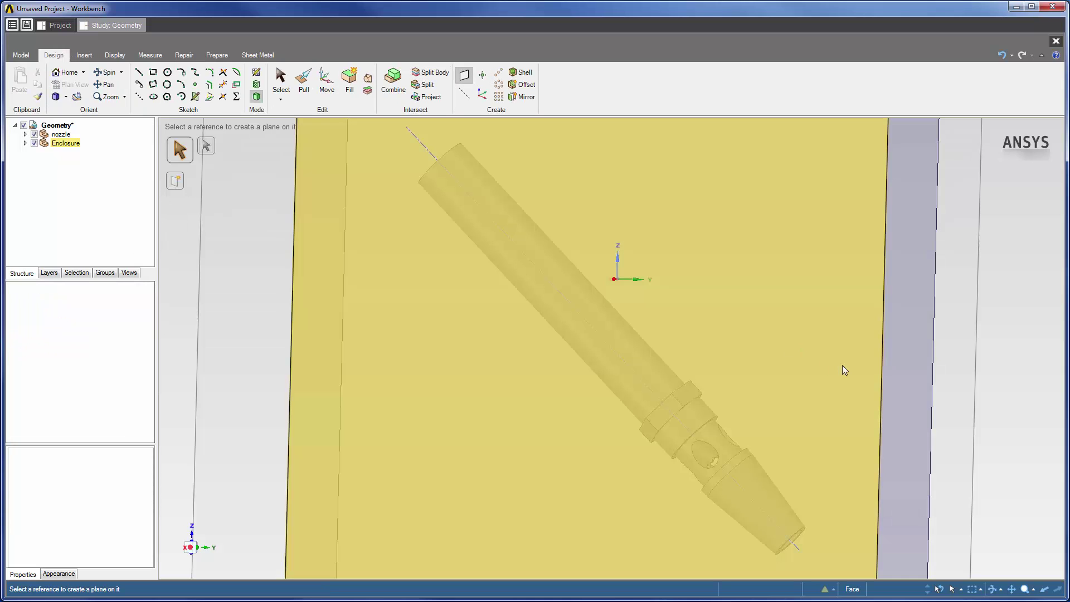
pyautogui.moveTo(1002, 376); pyautogui.dragTo(927, 376, button='middle')
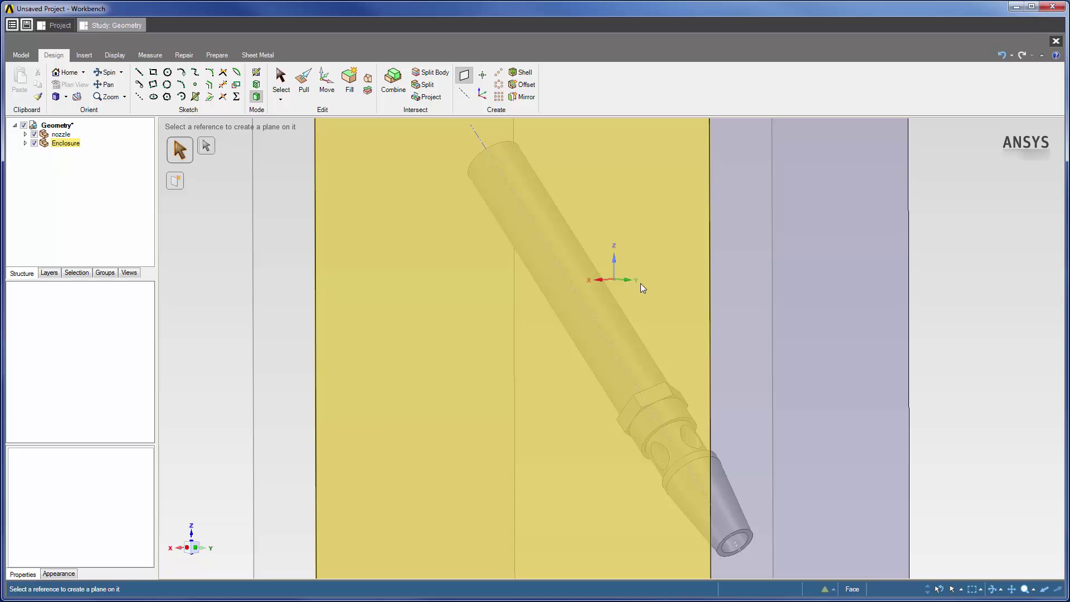
pyautogui.click(627, 283)
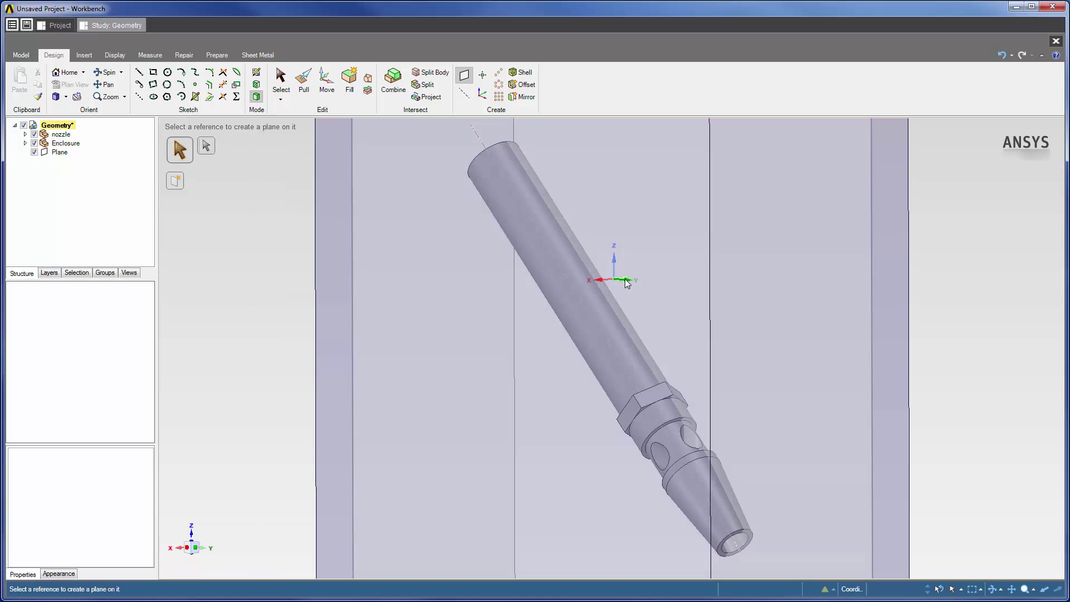
pyautogui.scroll(-5, 627, 283)
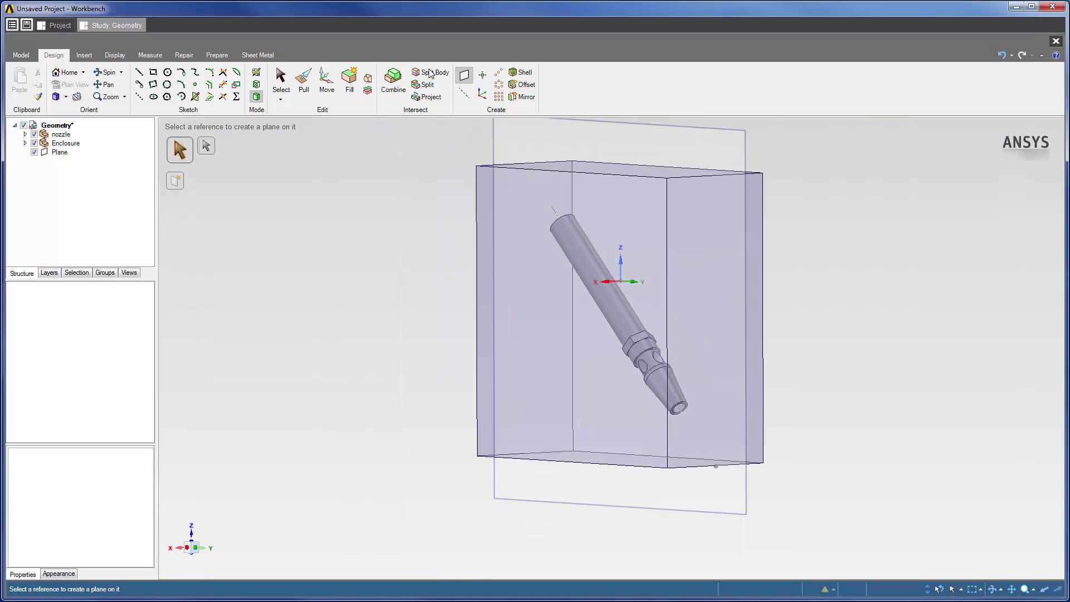
# Split the Enclosure with the plane and remove one half
pyautogui.click(431, 73)
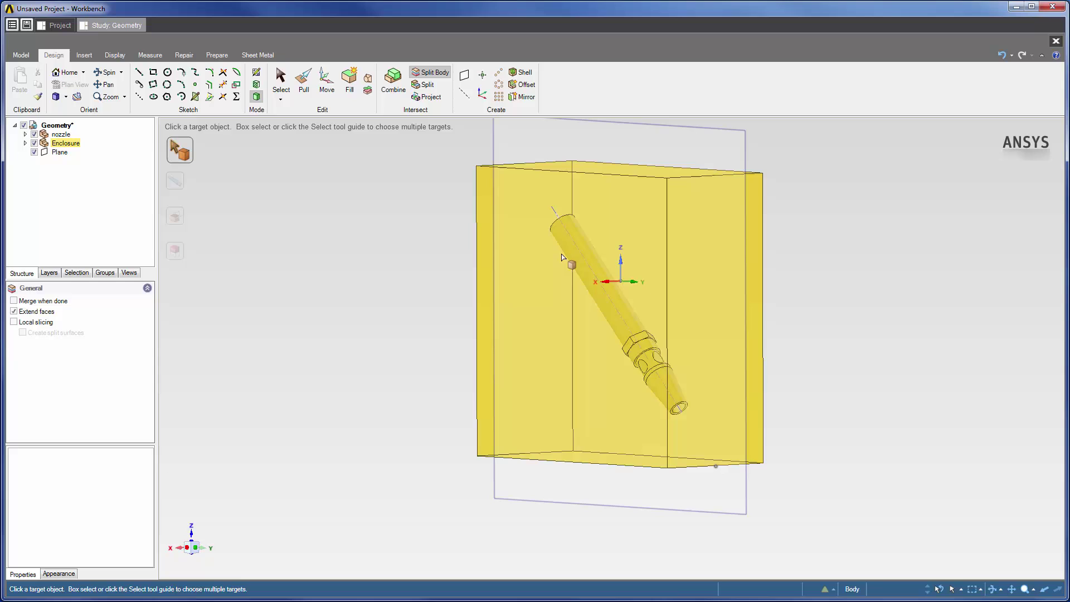
pyautogui.click(528, 204)
pyautogui.click(604, 125)
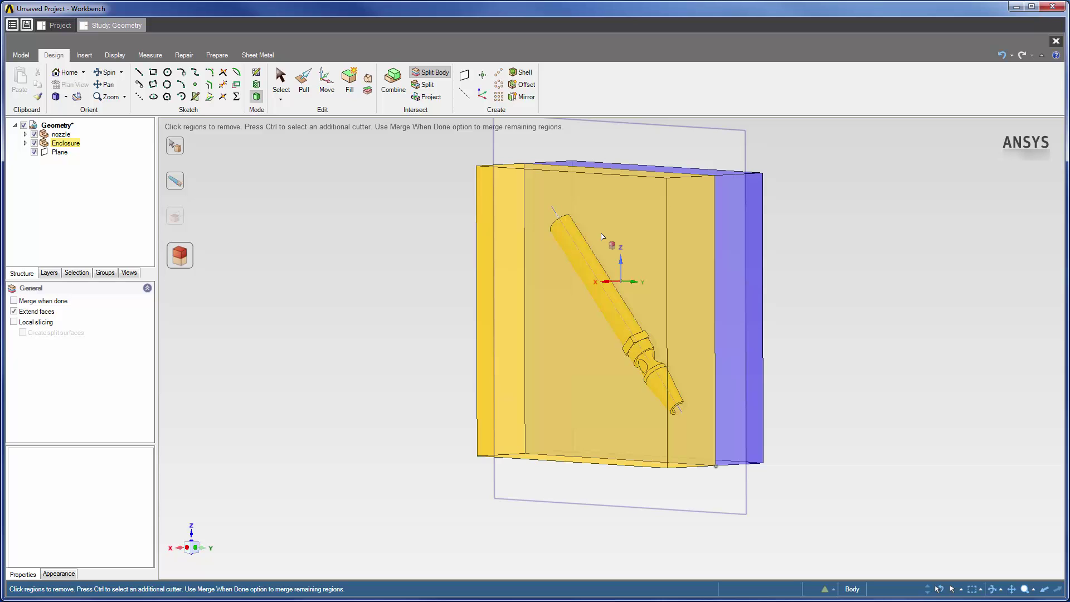
pyautogui.click(602, 234)
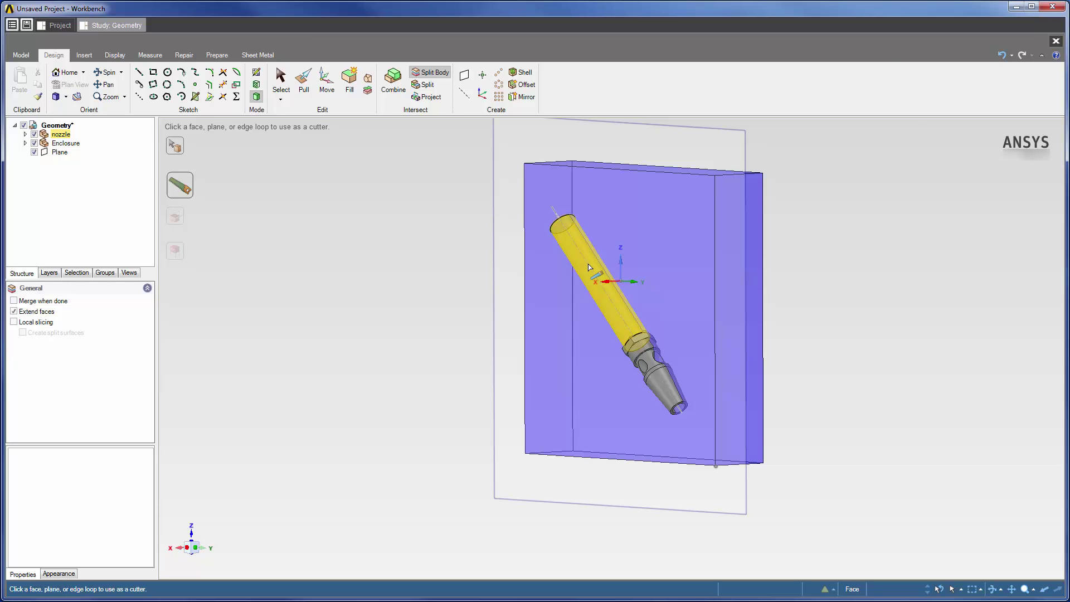
# Hide the nozzle and close the geometry editor to return to the study
pyautogui.rightClick(590, 267)
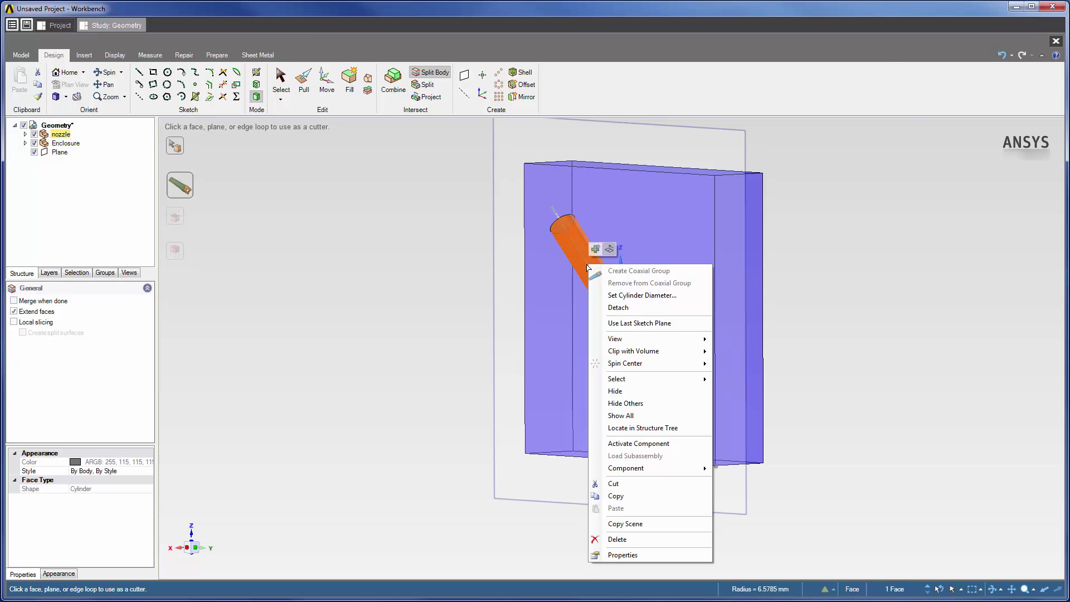
pyautogui.click(634, 393)
pyautogui.press('p')
pyautogui.moveTo(633, 390); pyautogui.dragTo(370, 310, button='middle')
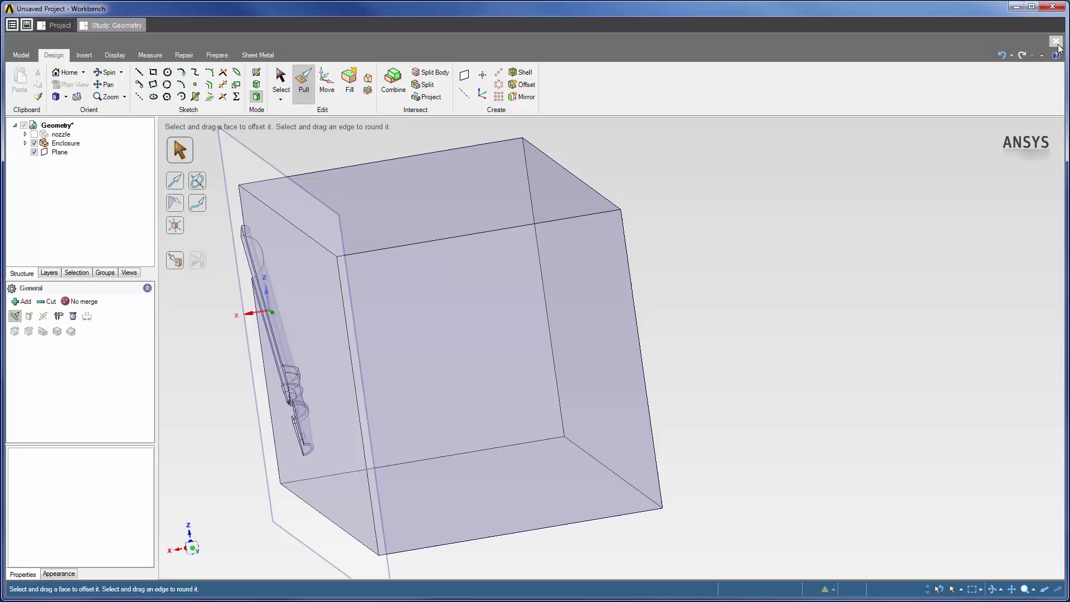
pyautogui.click(1057, 42)
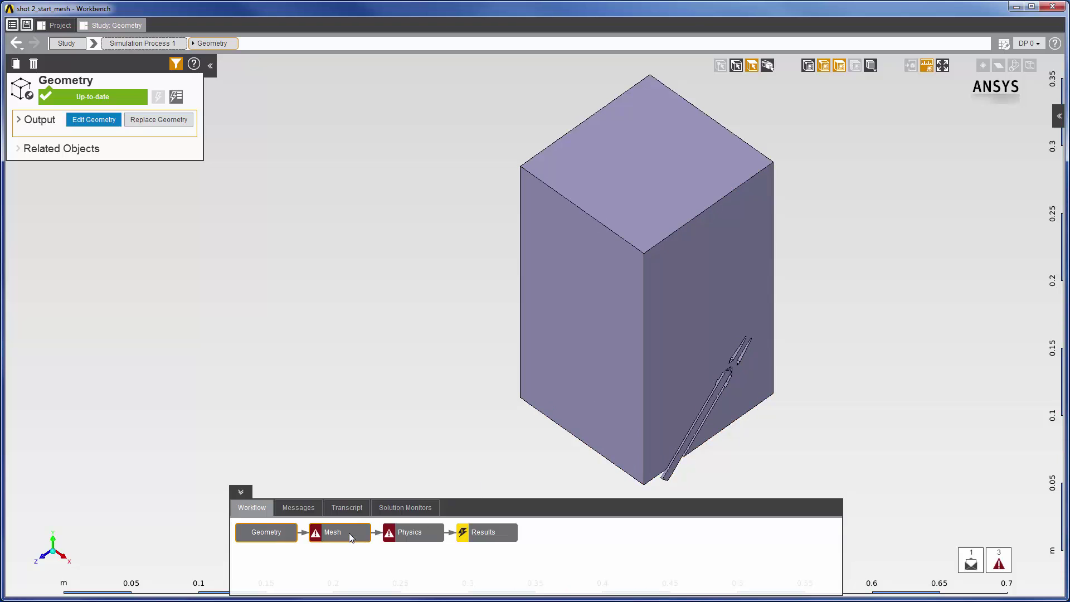
# Assign all 26 faces of the body as the Inflation 1 mesh control location
pyautogui.click(349, 533)
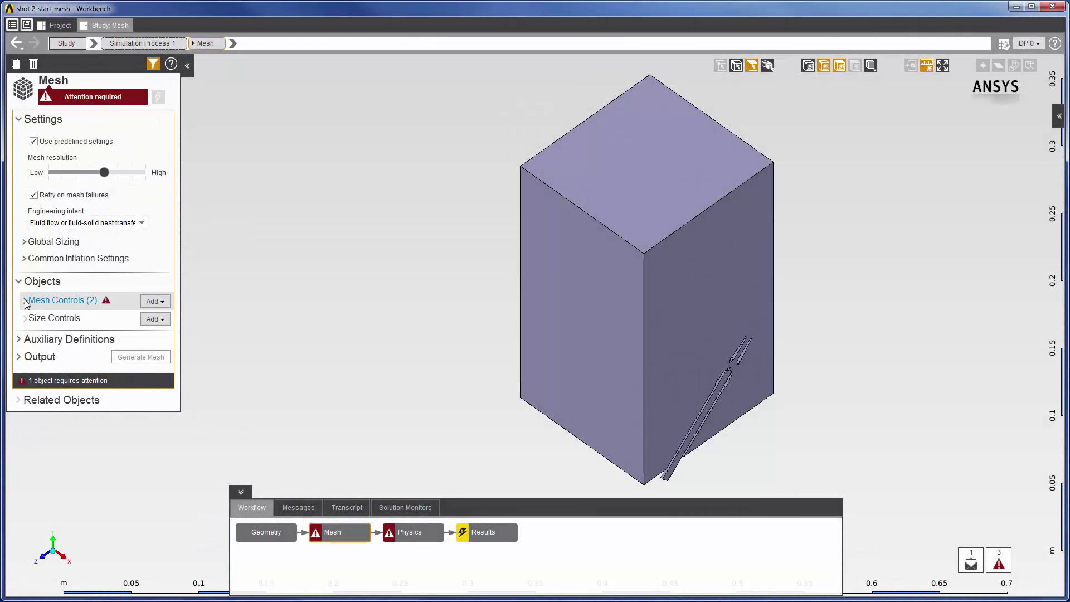
pyautogui.click(25, 302)
pyautogui.click(48, 316)
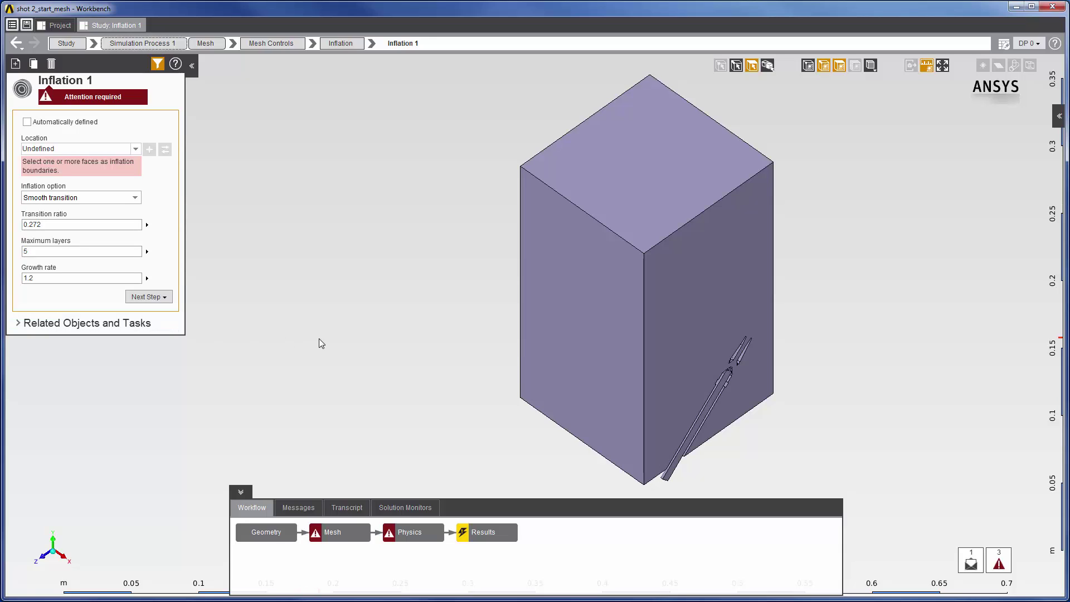
pyautogui.moveTo(865, 346); pyautogui.dragTo(572, 498, button='middle')
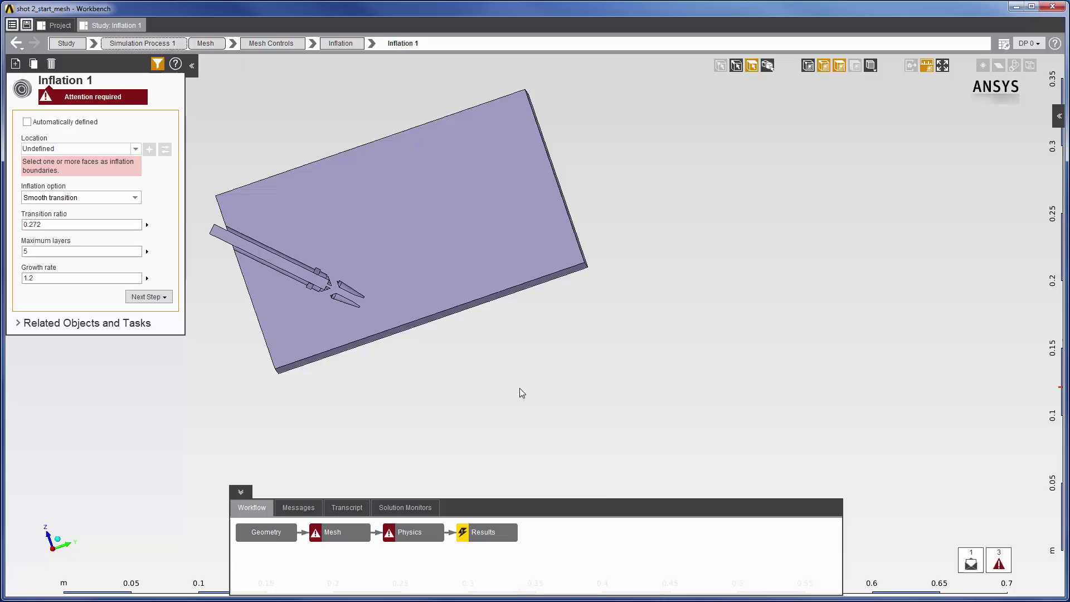
pyautogui.rightClick(522, 393)
pyautogui.click(538, 480)
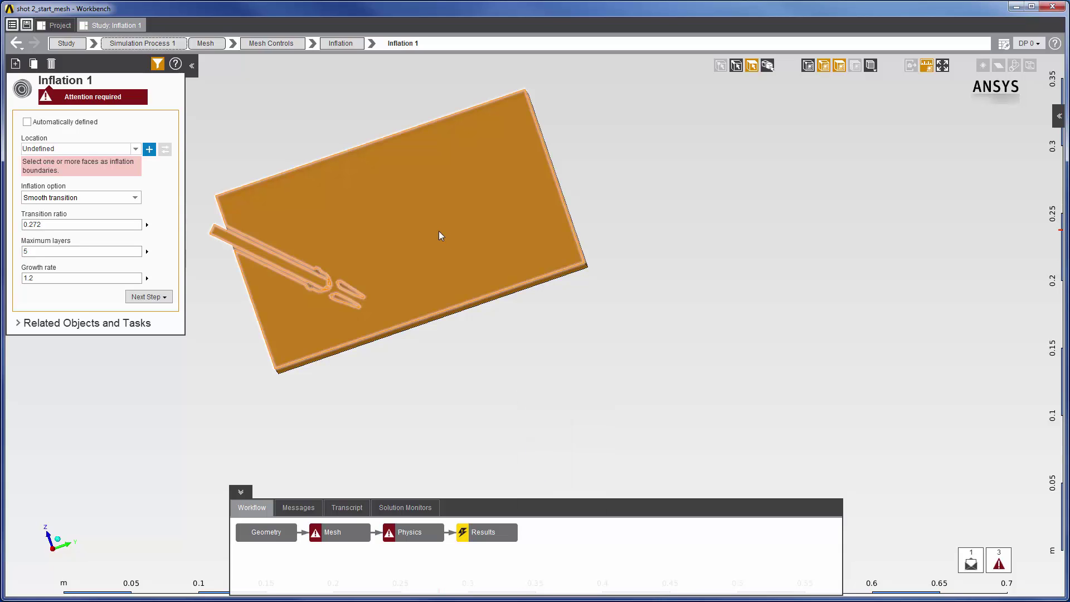
pyautogui.moveTo(585, 308); pyautogui.dragTo(560, 199, button='middle')
pyautogui.click(149, 149)
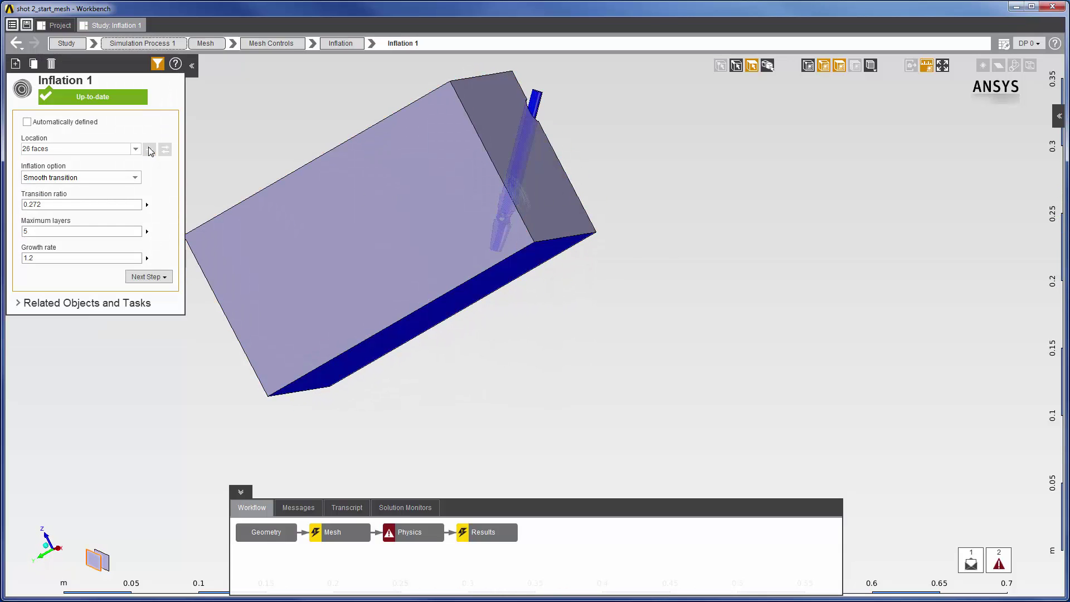
# Select the large long box face and the box's bottom face
pyautogui.moveTo(442, 375); pyautogui.dragTo(687, 375, button='middle')
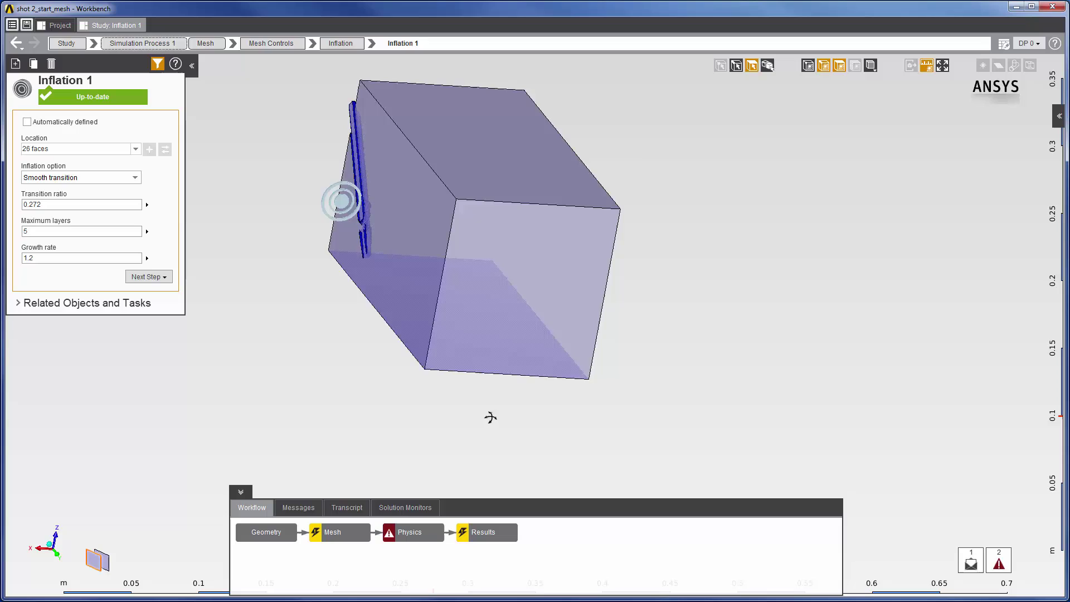
pyautogui.moveTo(491, 417); pyautogui.dragTo(678, 451, button='middle')
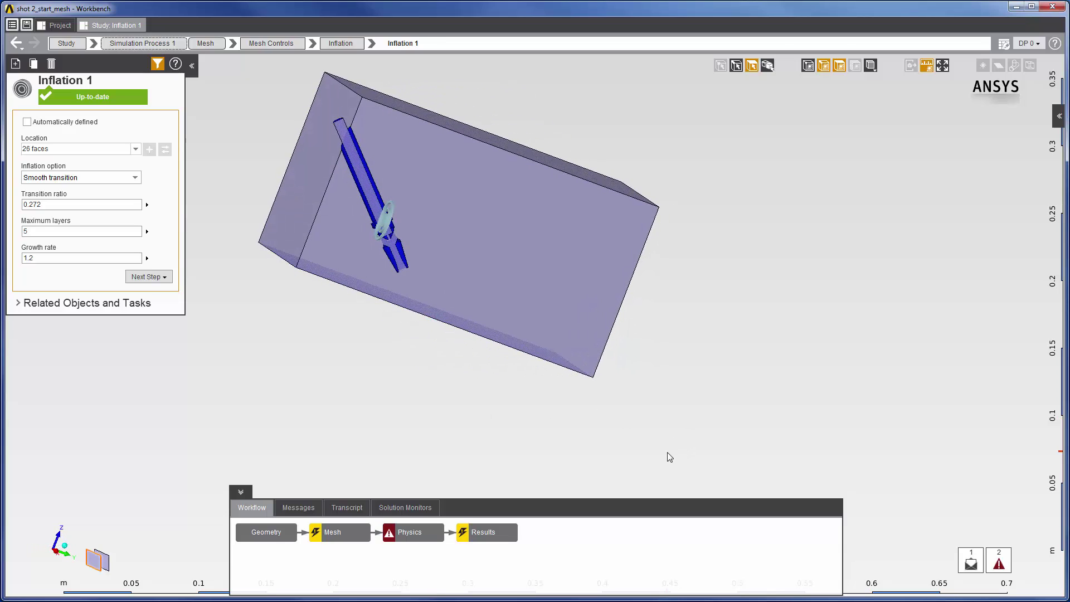
pyautogui.click(550, 299)
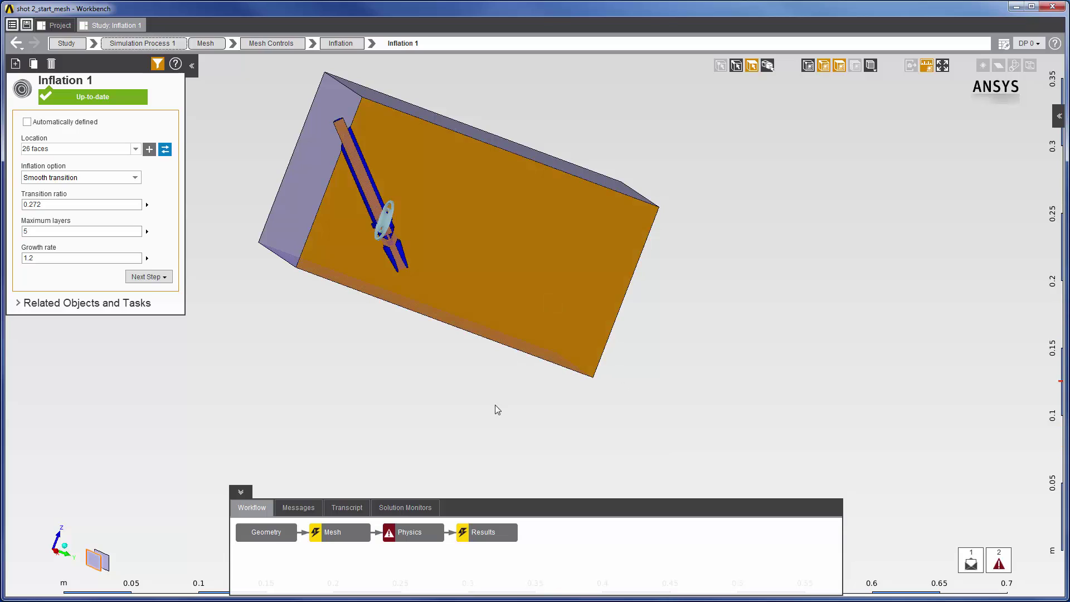
pyautogui.moveTo(497, 408); pyautogui.dragTo(492, 331, button='middle')
pyautogui.keyDown('ctrl'); pyautogui.click(491, 337); pyautogui.keyUp('ctrl')
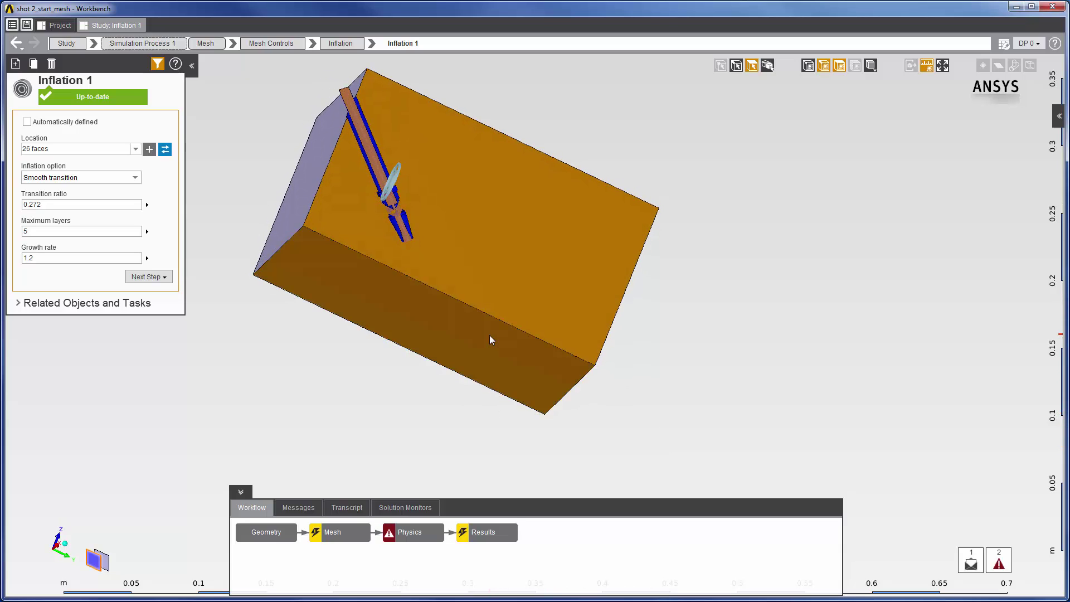
# Add a Face Sizing of 0.001 m on the two selected box faces
pyautogui.rightClick(490, 336)
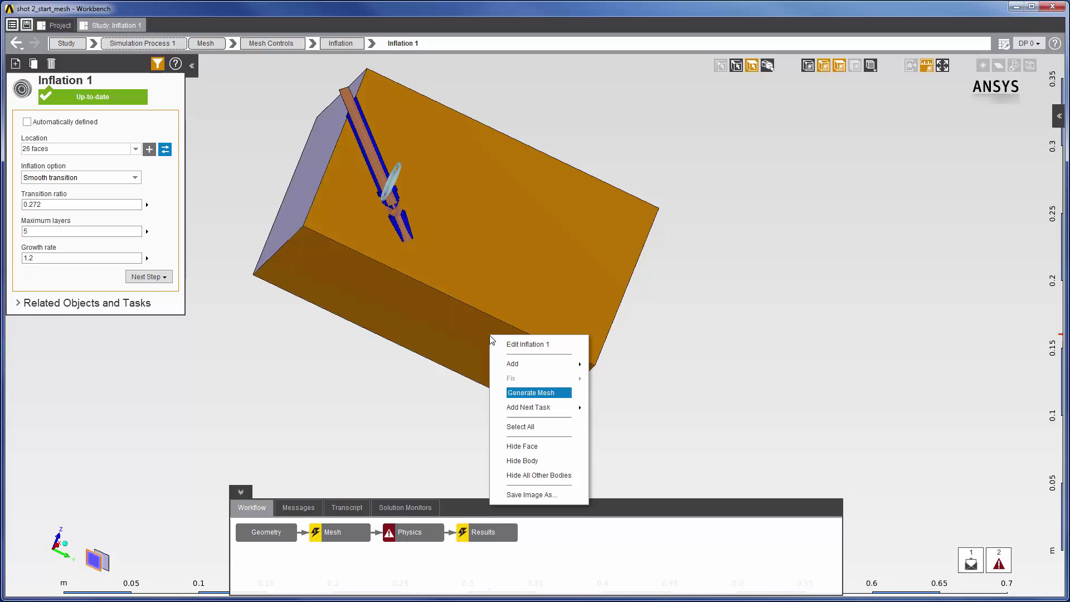
pyautogui.moveTo(515, 364)
pyautogui.moveTo(626, 381)
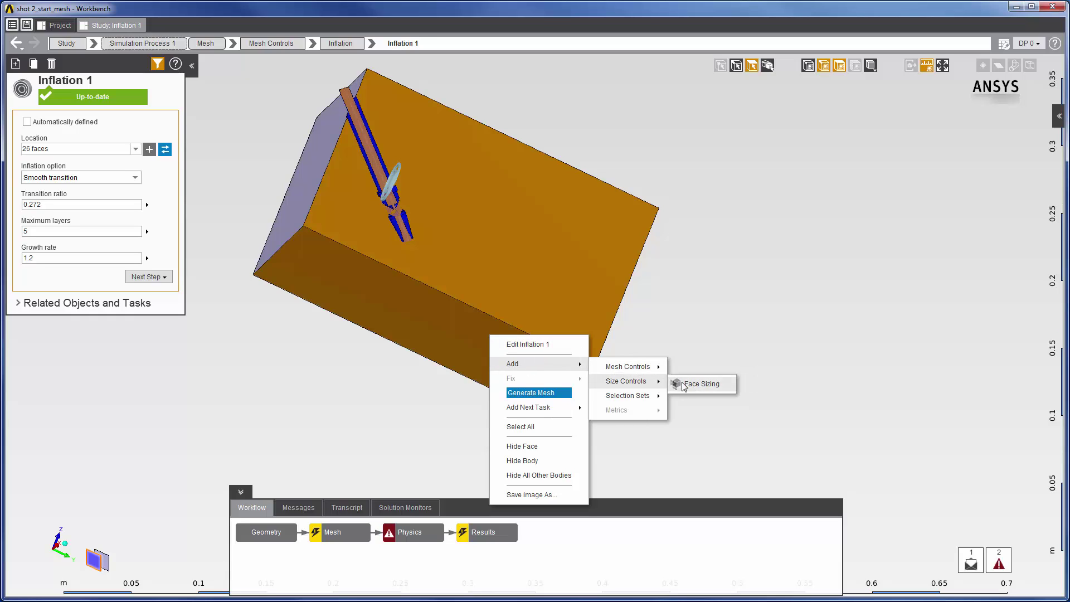
pyautogui.click(677, 385)
pyautogui.click(575, 394)
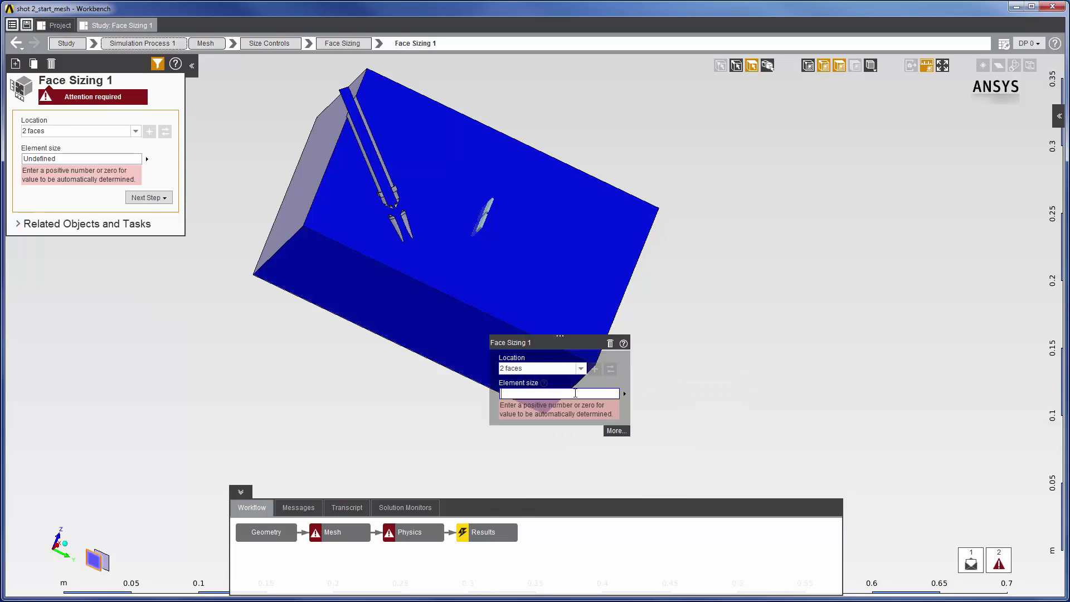
pyautogui.write('1[mm')
pyautogui.press('Return')
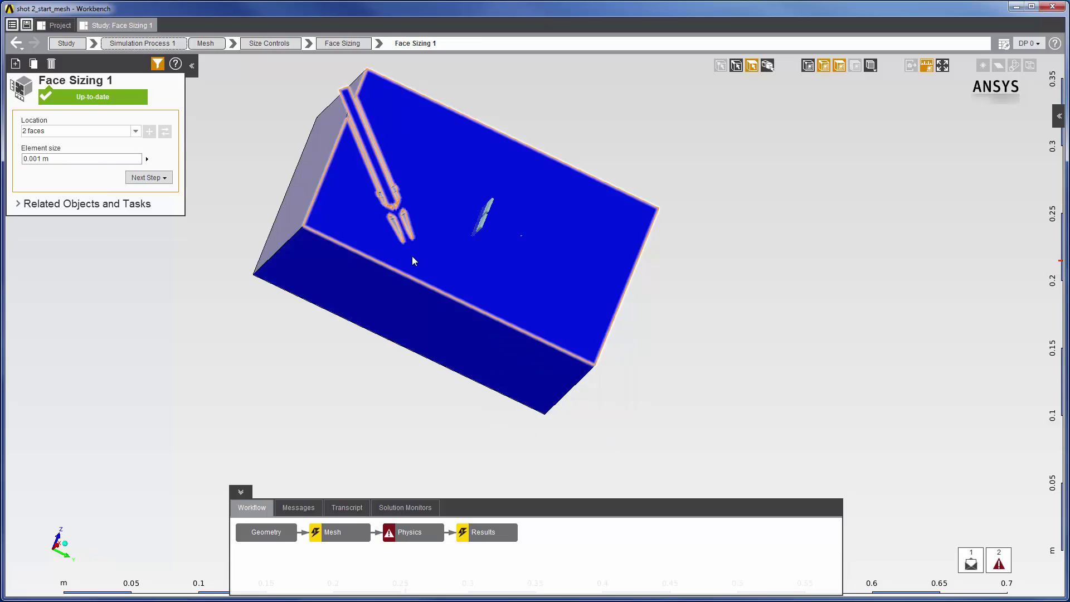
# Add a second Face Sizing of 0.02 mm on the small face at the prong tips
pyautogui.scroll(5, 404, 262)
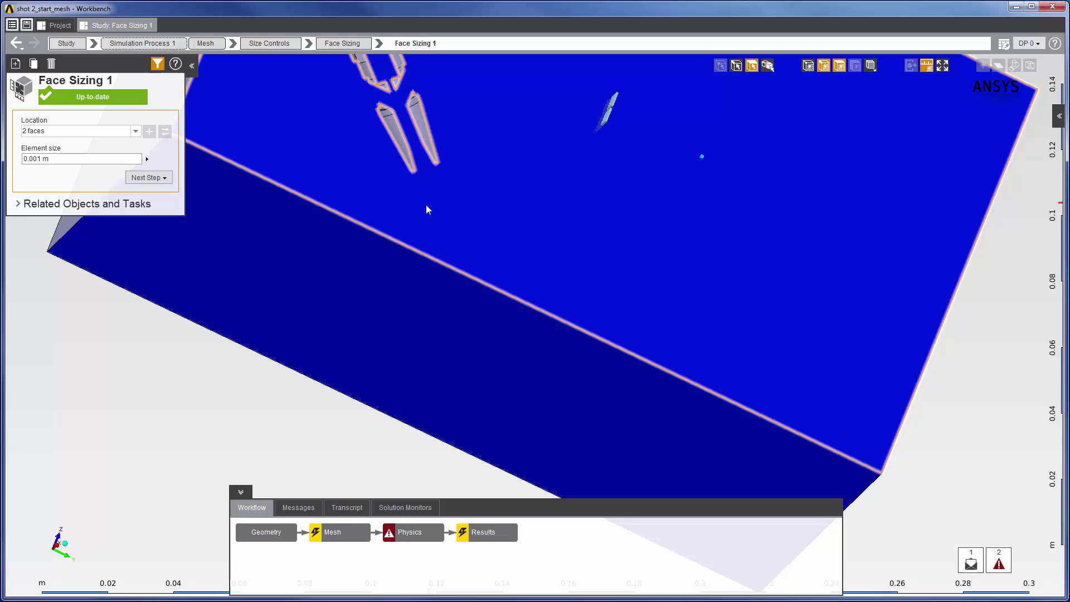
pyautogui.moveTo(438, 208); pyautogui.dragTo(429, 306, button='middle')
pyautogui.scroll(6, 427, 301)
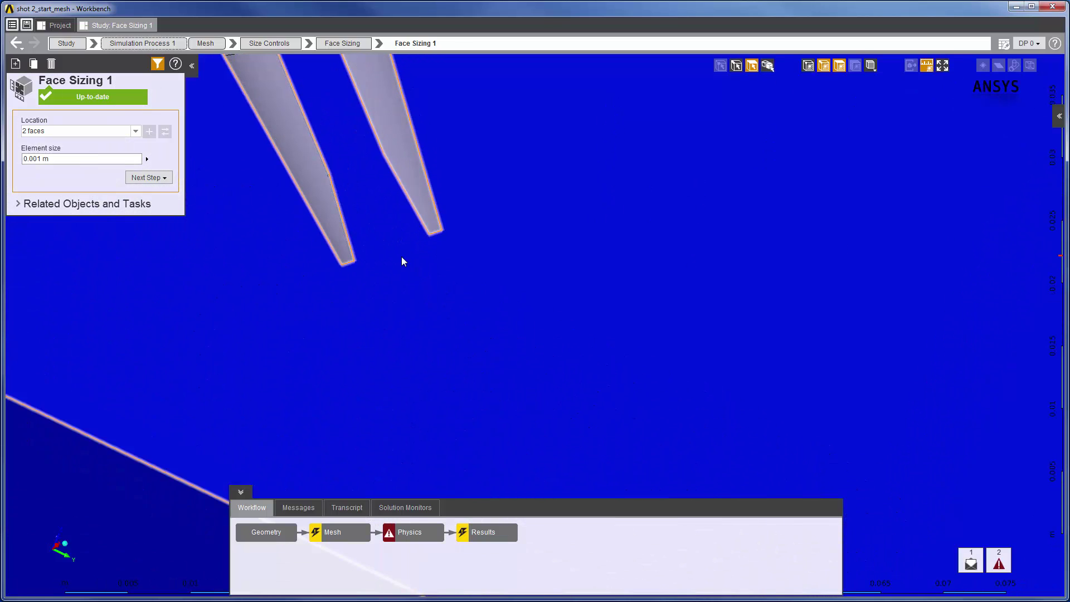
pyautogui.click(400, 260)
pyautogui.click(395, 254)
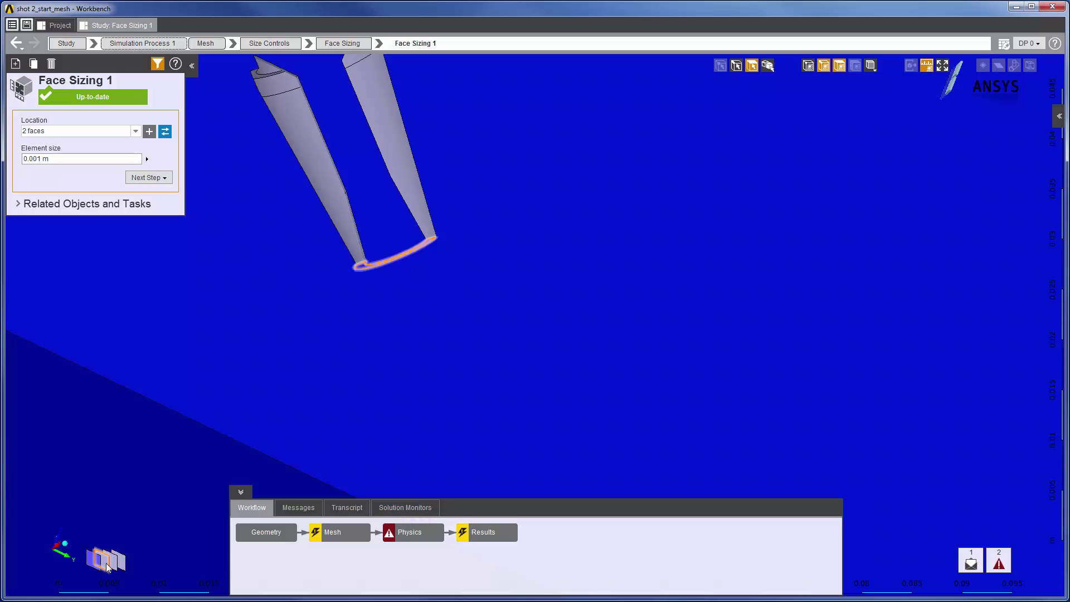
pyautogui.rightClick(295, 360)
pyautogui.moveTo(316, 383)
pyautogui.moveTo(435, 402)
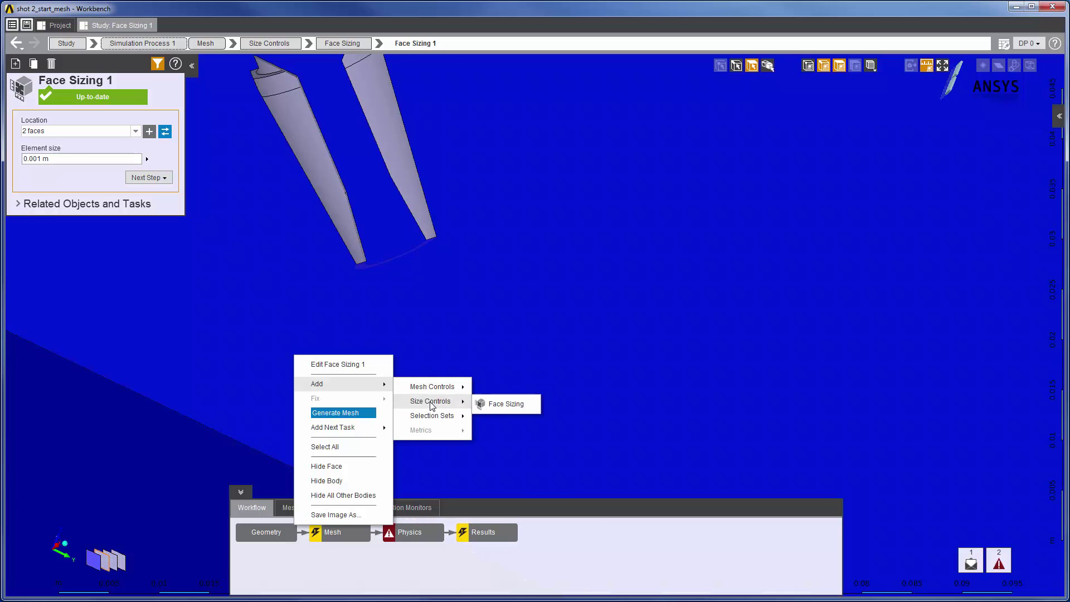
pyautogui.click(484, 404)
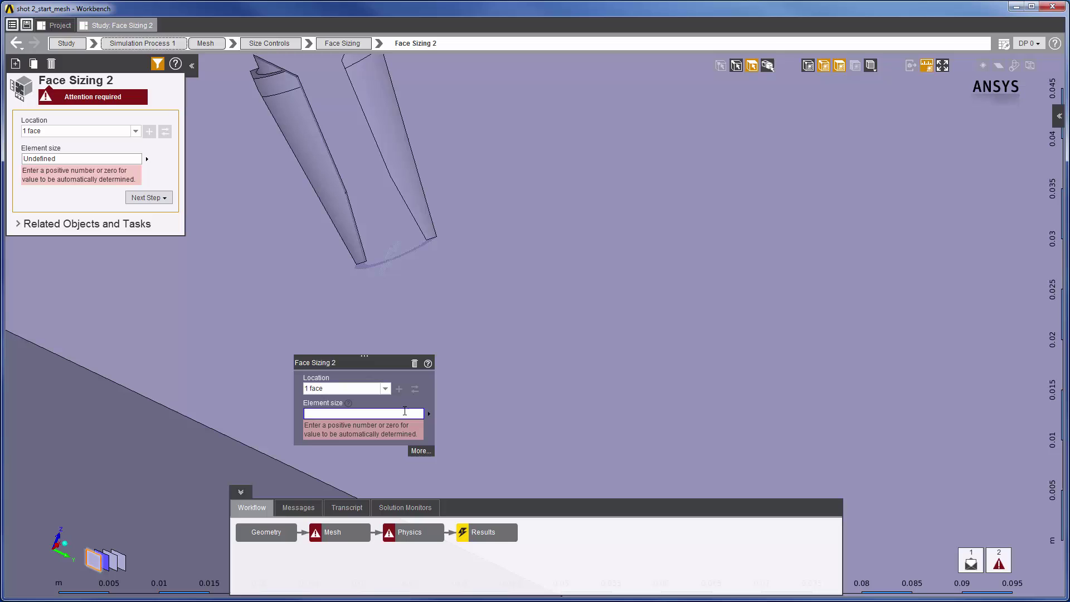
pyautogui.write('0.02')
pyautogui.write('mm')
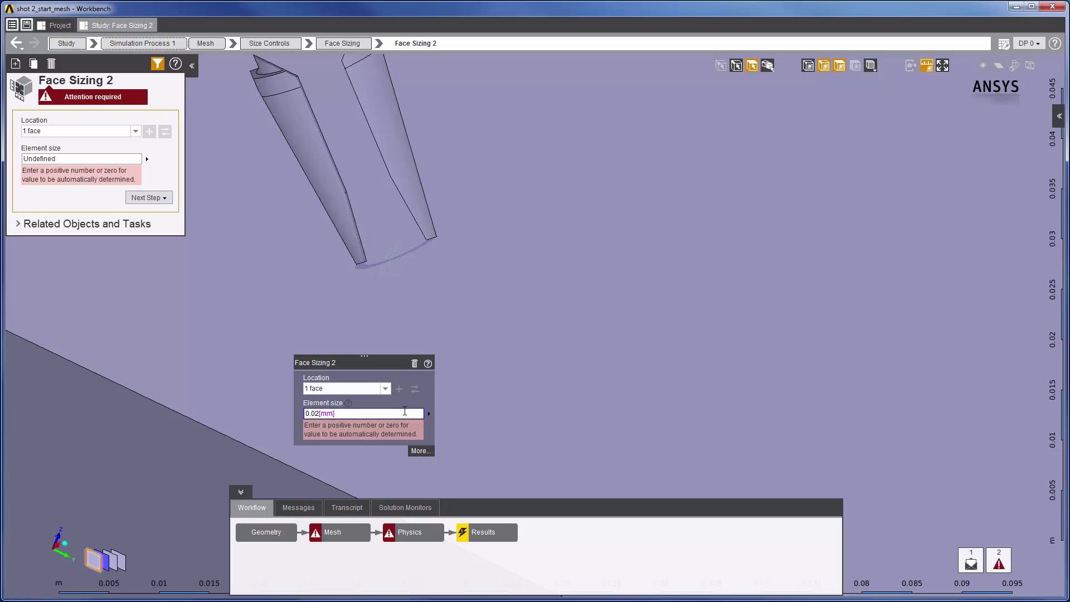
pyautogui.press('Return')
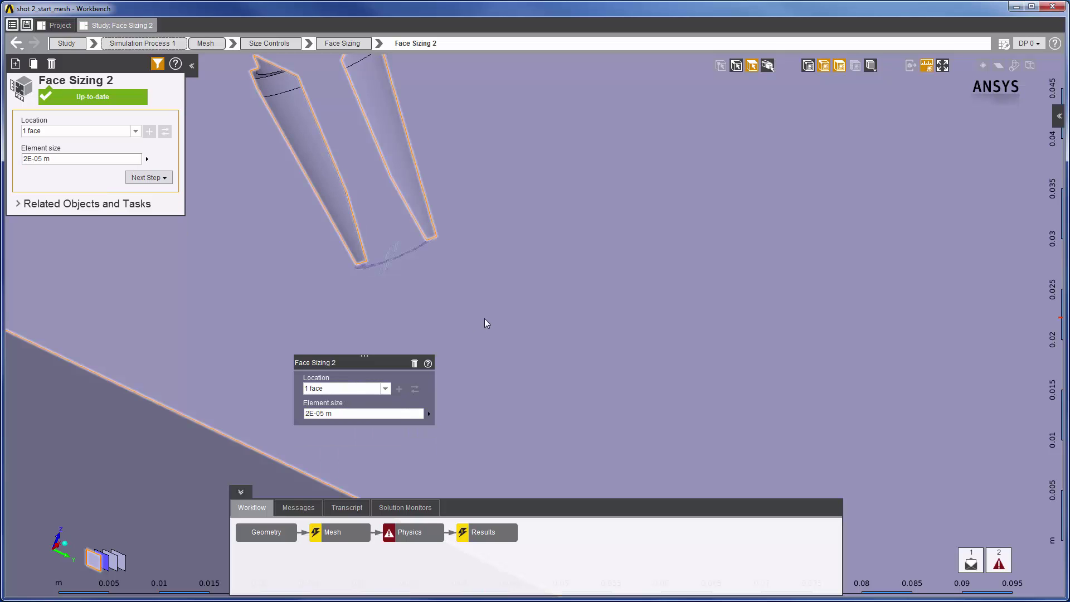
# Clear the selection and select the small circular end face
pyautogui.scroll(-10, 484, 319)
pyautogui.click(340, 277)
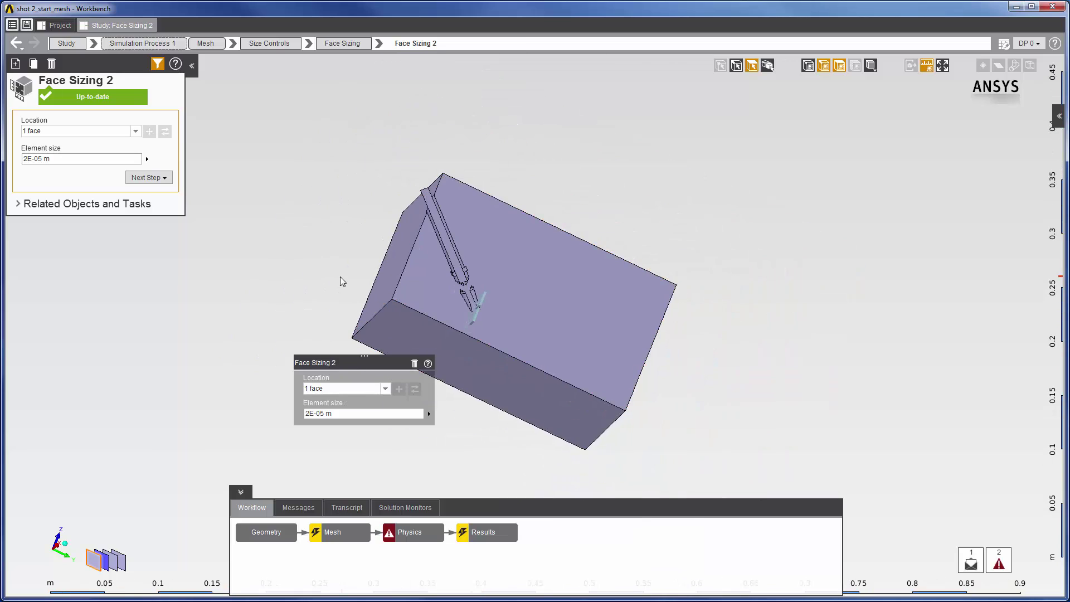
pyautogui.moveTo(353, 229); pyautogui.dragTo(397, 334, button='middle')
pyautogui.scroll(5, 397, 329)
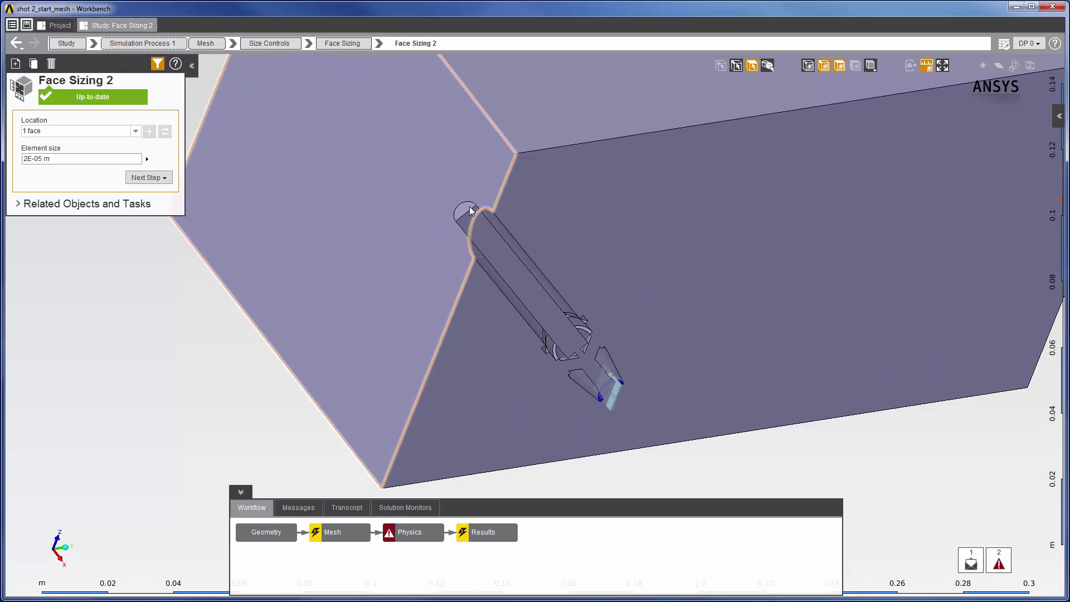
pyautogui.click(467, 211)
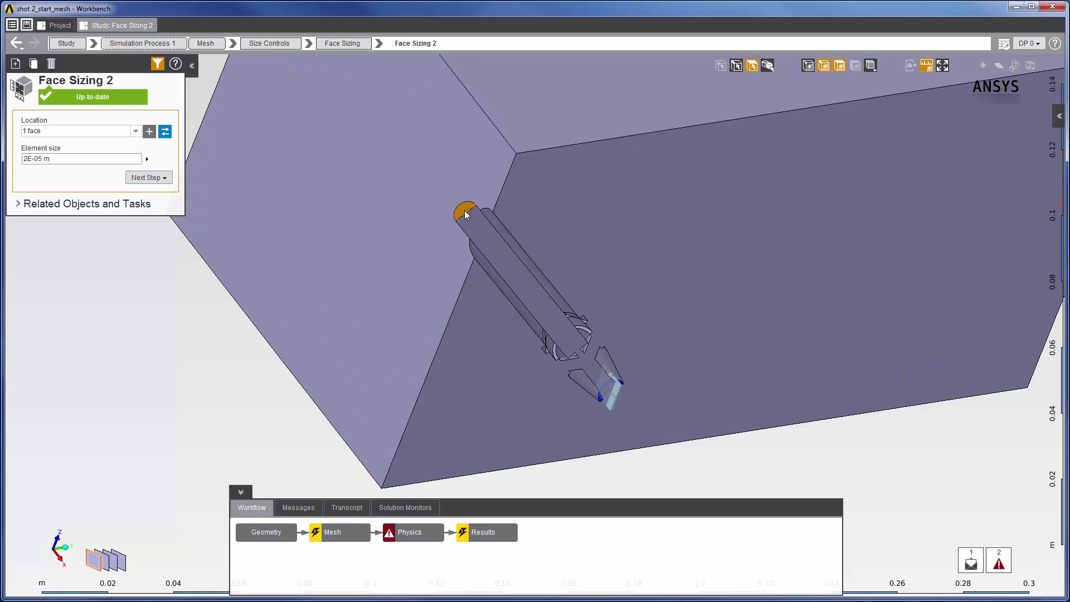
# Make the end face a pressure inlet with 60 psi gauge total pressure and 25 C total temperature
pyautogui.rightClick(467, 214)
pyautogui.moveTo(488, 220)
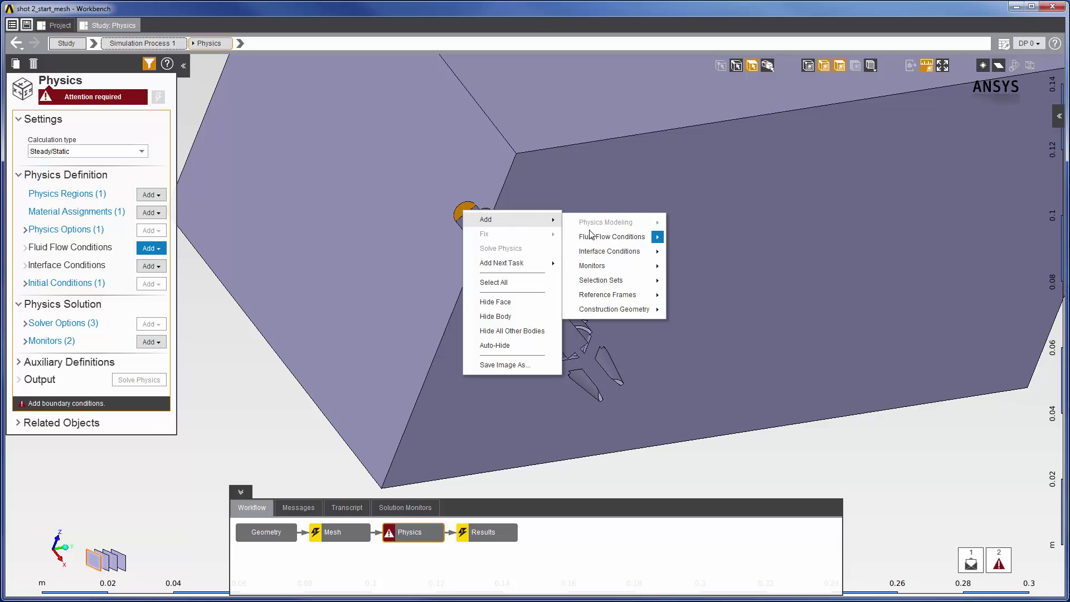
pyautogui.moveTo(591, 236)
pyautogui.click(675, 254)
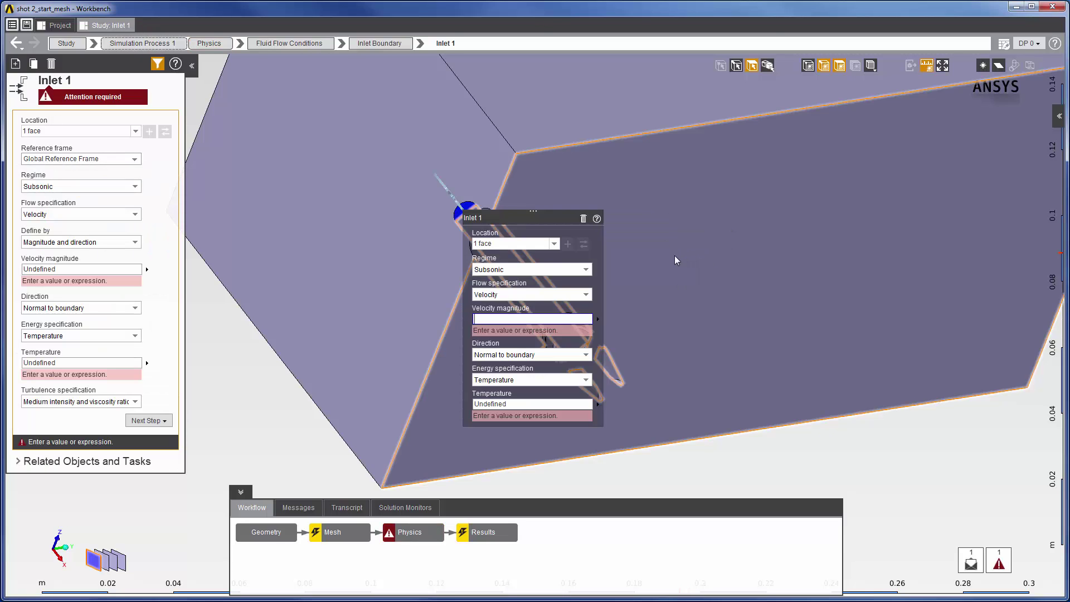
pyautogui.click(583, 295)
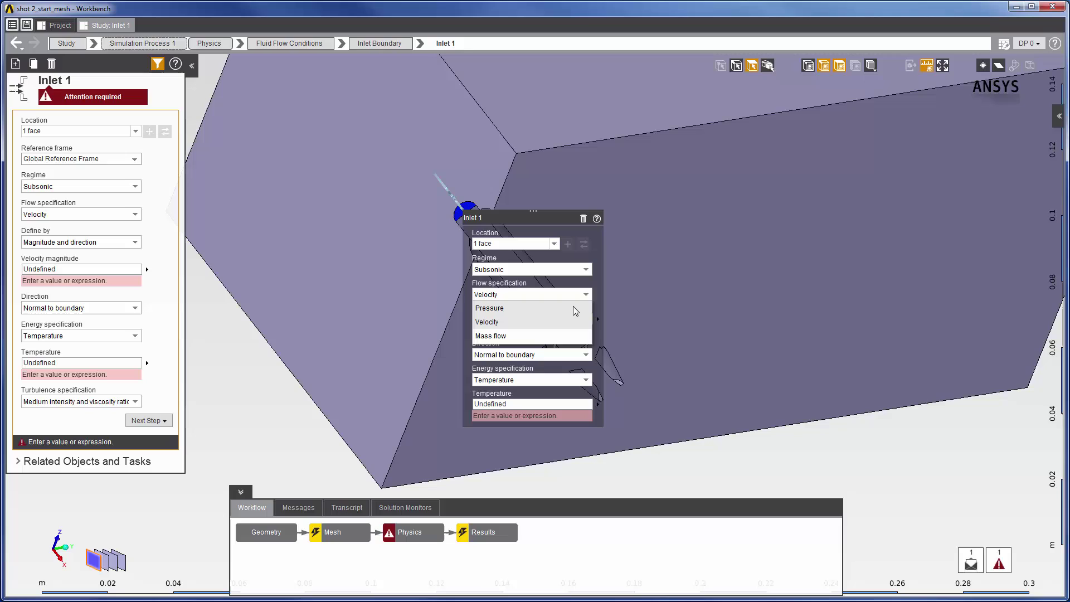
pyautogui.click(572, 310)
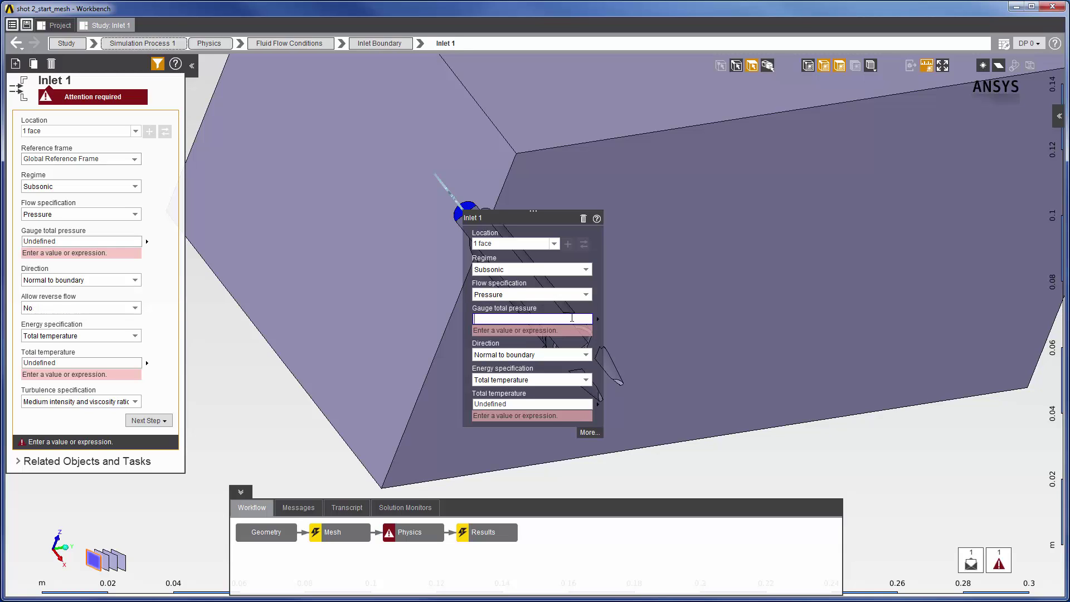
pyautogui.write('60[psi]')
pyautogui.click(577, 406)
pyautogui.write('25[C]')
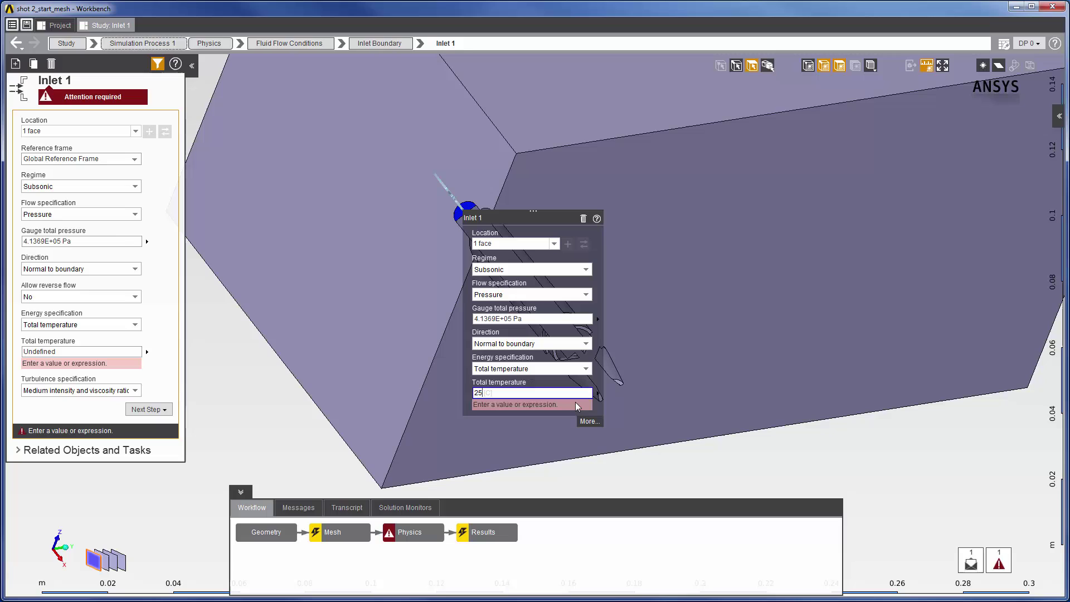
pyautogui.press('Return')
pyautogui.click(741, 330)
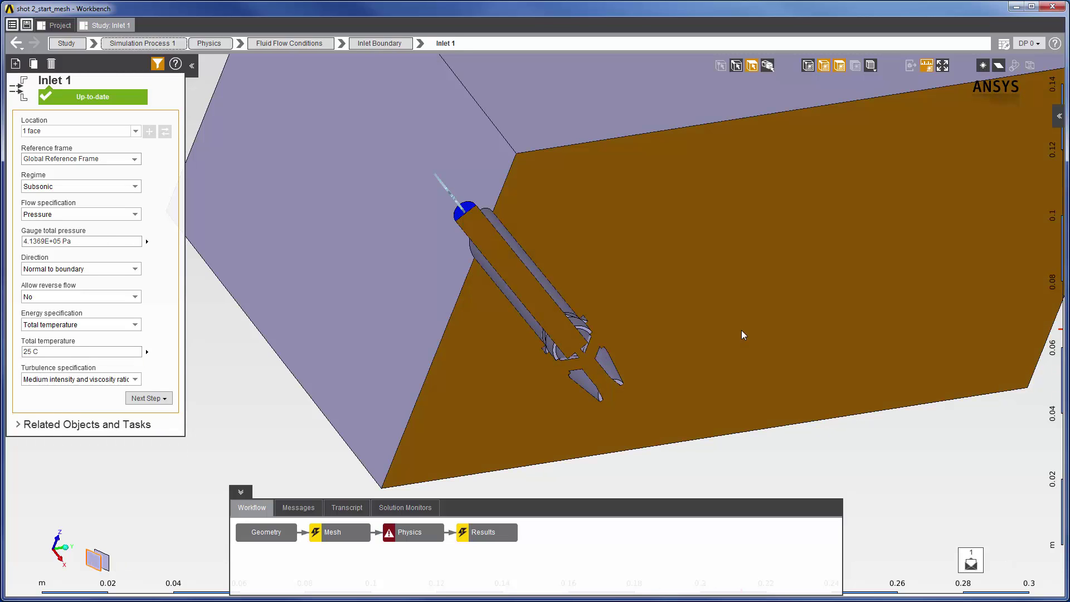
# Make the selected large side face a Symmetry boundary
pyautogui.rightClick(742, 330)
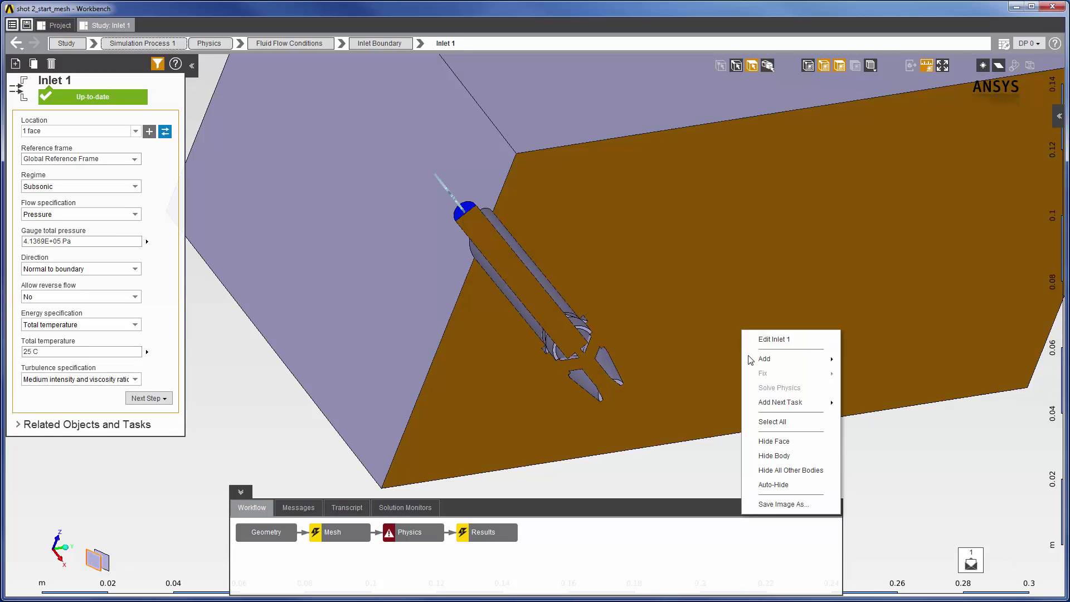
pyautogui.moveTo(763, 359)
pyautogui.moveTo(881, 377)
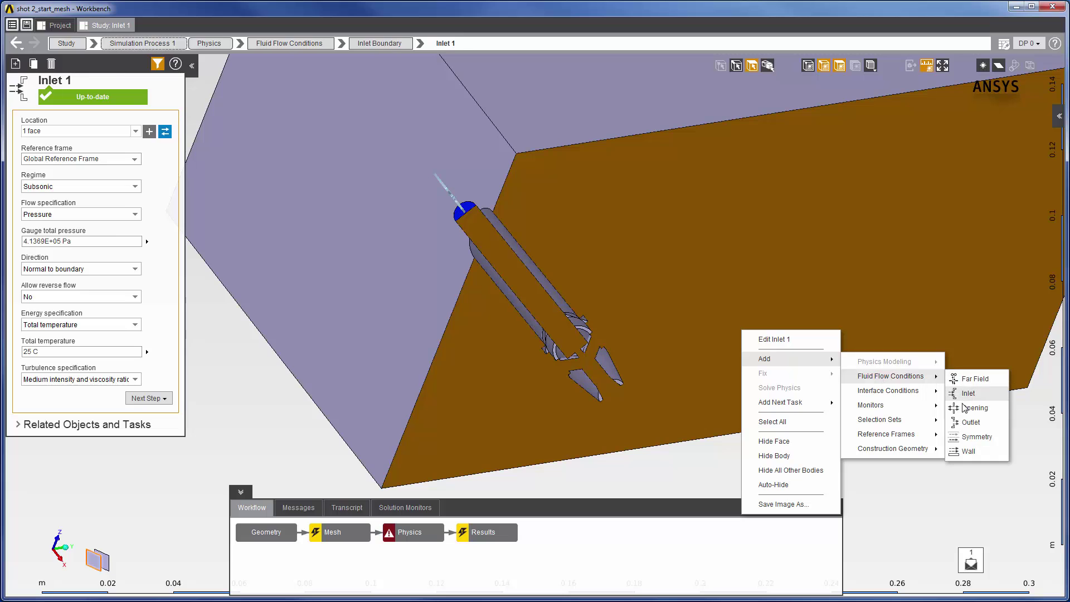
pyautogui.click(970, 437)
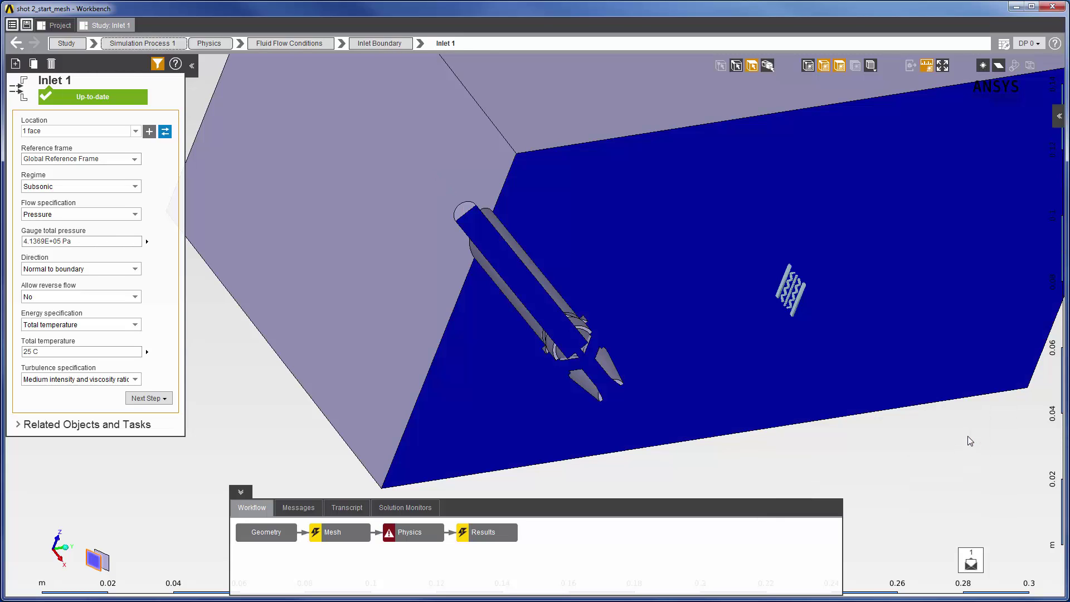
# Select the box's left and top faces and rotate to see the other faces
pyautogui.click(414, 283)
pyautogui.keyDown('ctrl'); pyautogui.click(586, 122); pyautogui.keyUp('ctrl')
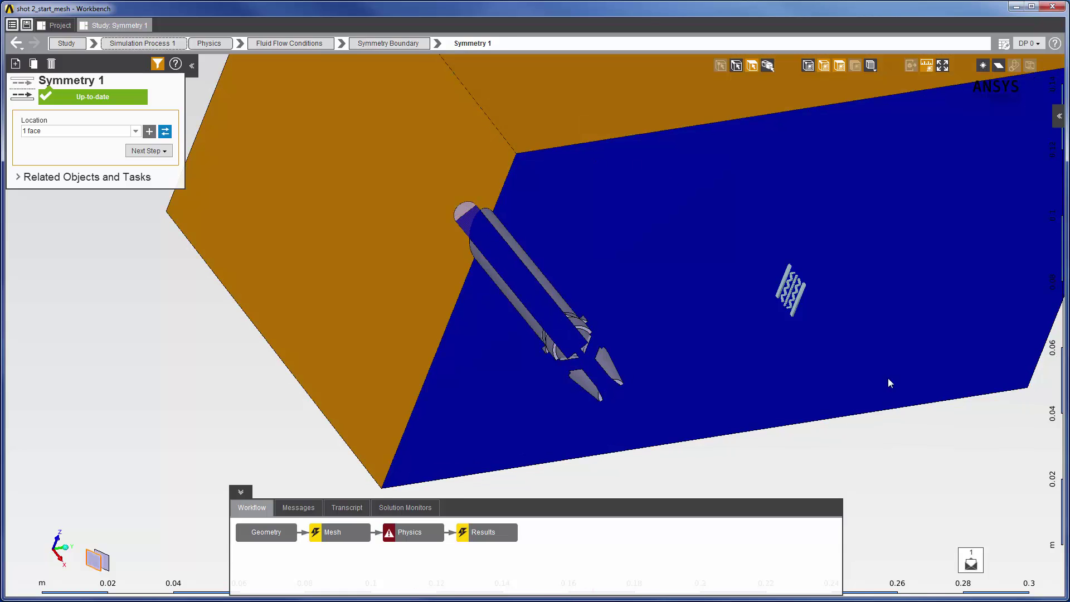
pyautogui.scroll(-5, 927, 458)
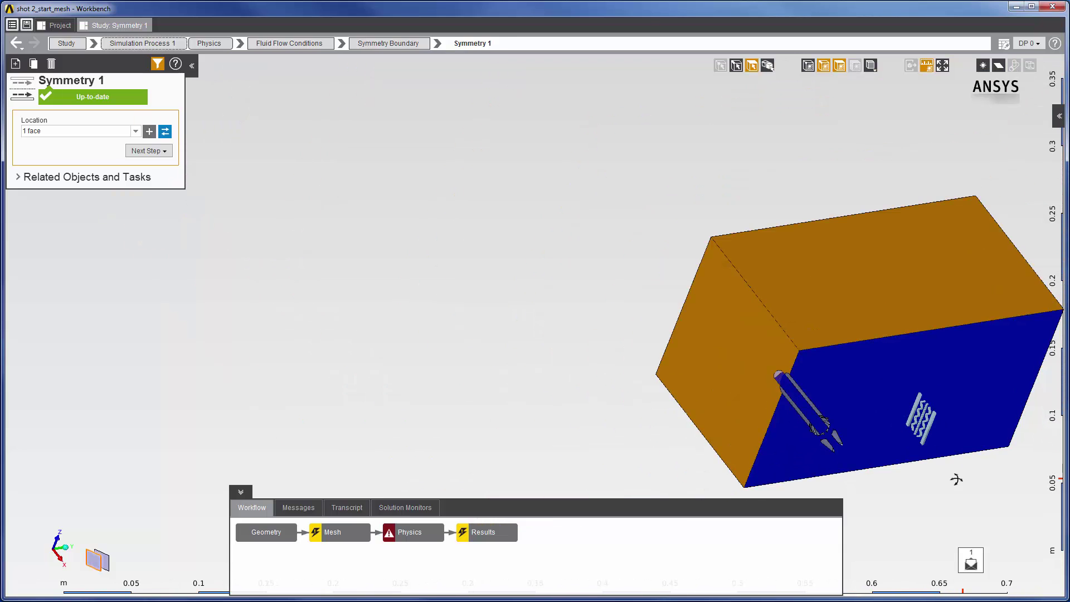
pyautogui.moveTo(927, 457)
pyautogui.mouseDown(button='middle')
pyautogui.moveTo(819, 465)
pyautogui.moveTo(948, 401)
pyautogui.moveTo(1013, 327)
pyautogui.moveTo(1022, 186)
pyautogui.moveTo(842, 253)
pyautogui.moveTo(1022, 270)
pyautogui.mouseUp(button='middle')
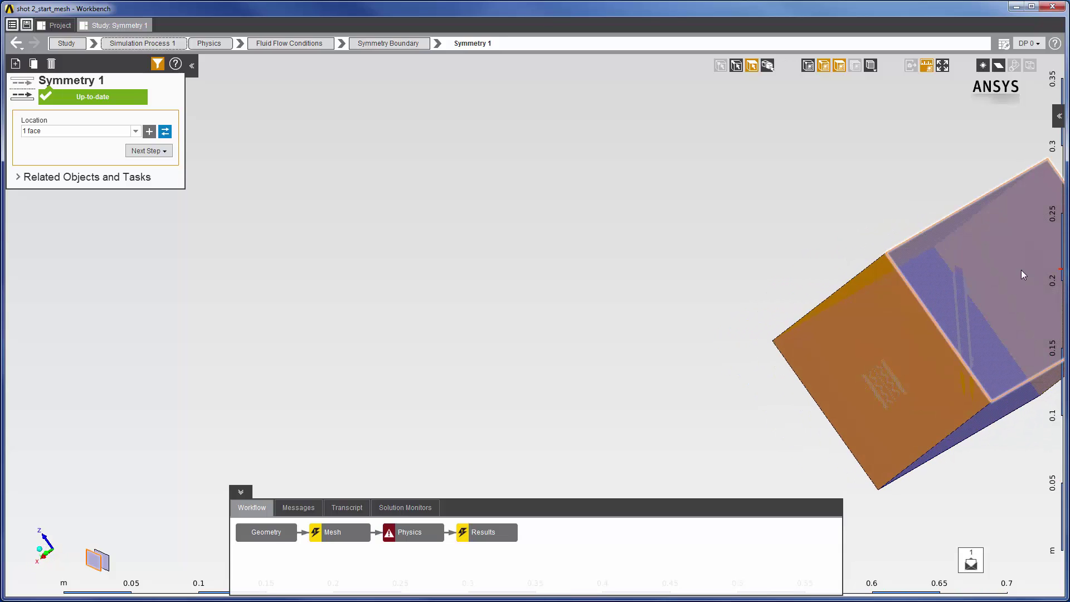
# Add Opening 1 on the four selected faces with 0 Pa gauge entrainment pressure and 25 C temperature
pyautogui.rightClick(737, 232)
pyautogui.moveTo(761, 263)
pyautogui.moveTo(878, 280)
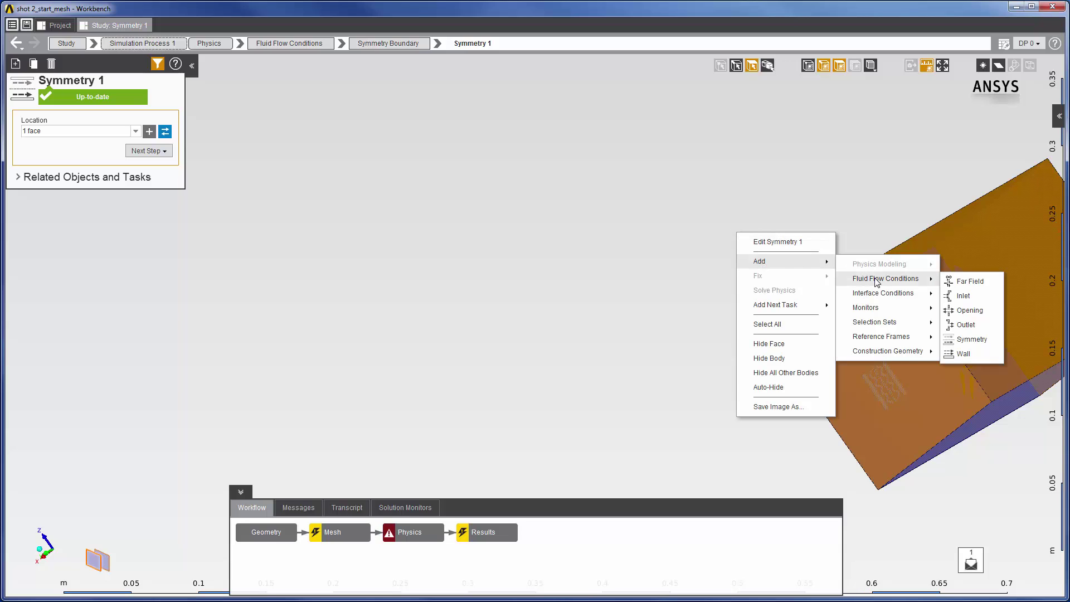
pyautogui.click(966, 311)
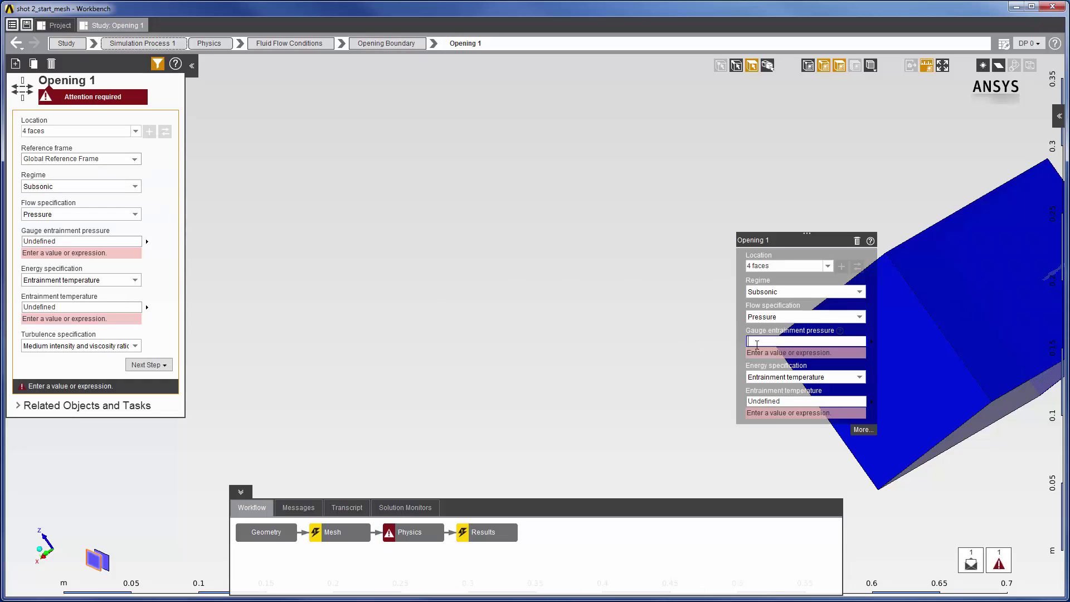
pyautogui.write('0')
pyautogui.click(785, 400)
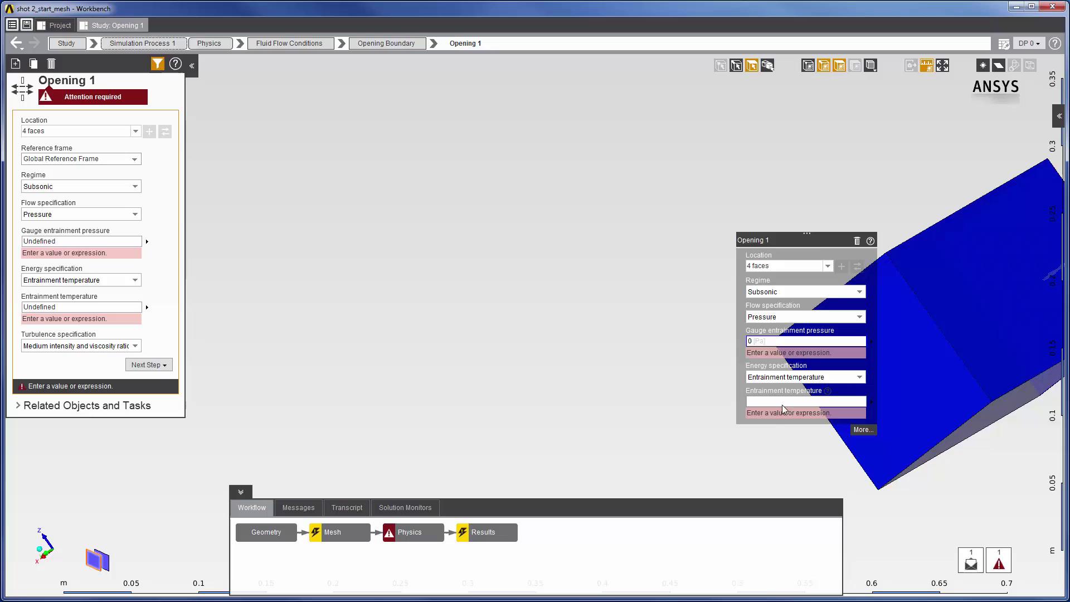
pyautogui.write('25')
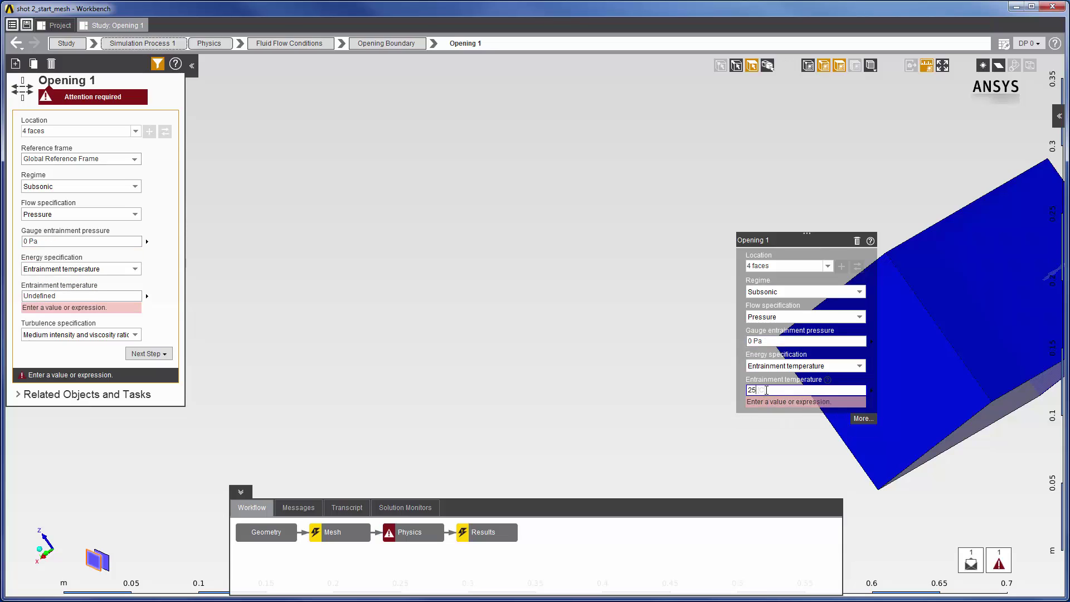
pyautogui.press('Return')
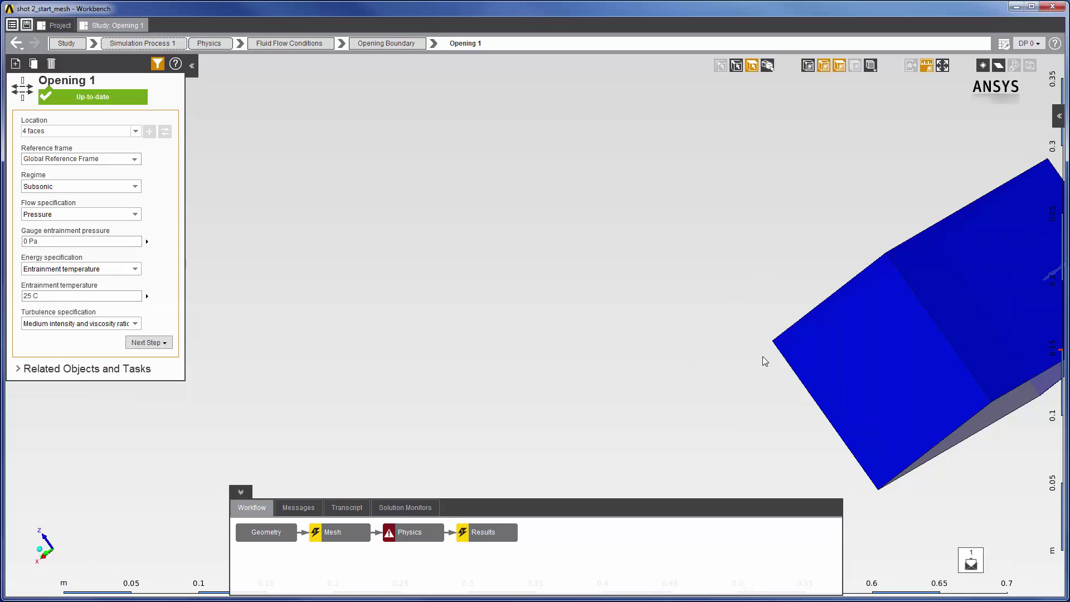
pyautogui.keyDown('ctrl'); pyautogui.moveTo(769, 360); pyautogui.dragTo(379, 347, button='middle'); pyautogui.keyUp('ctrl')
# Add a no-slip, insulated Wall 1 on the remaining 25 faces and show the Physics overview
pyautogui.rightClick(342, 259)
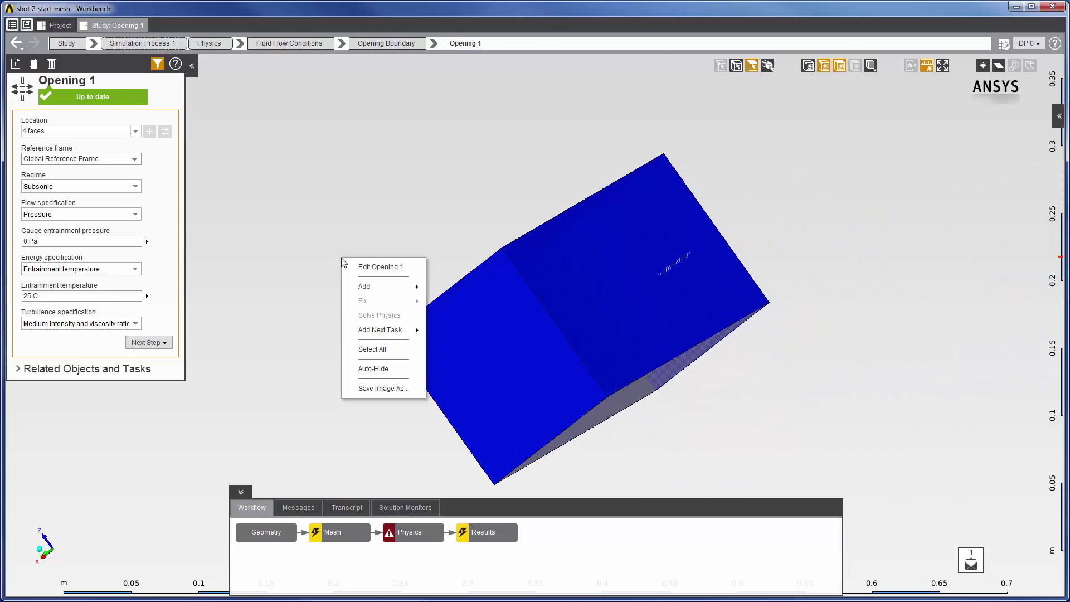
pyautogui.moveTo(376, 286)
pyautogui.moveTo(444, 291)
pyautogui.moveTo(472, 306)
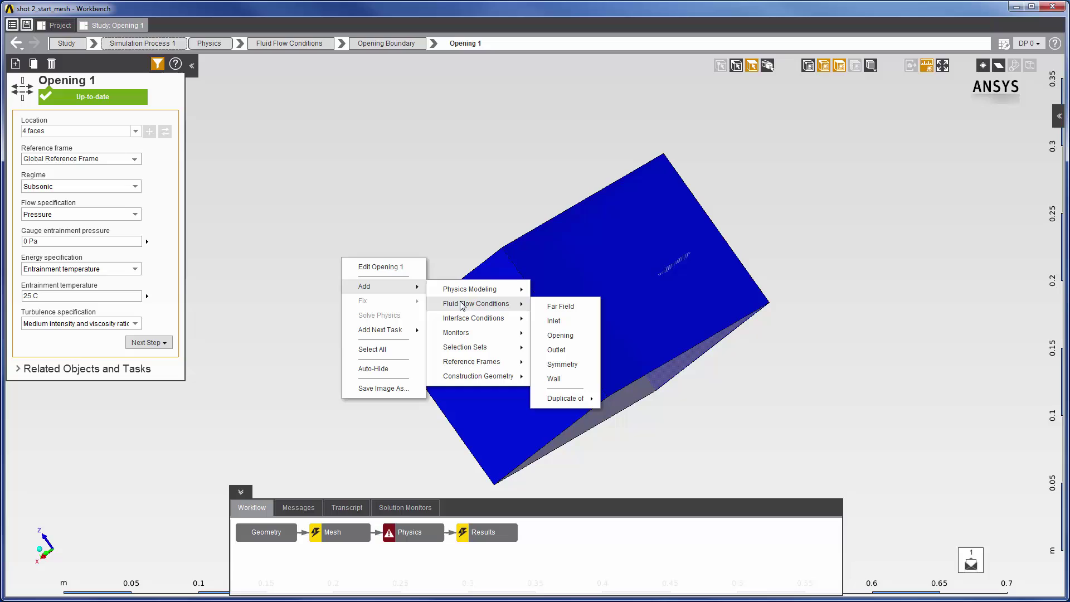
pyautogui.click(558, 379)
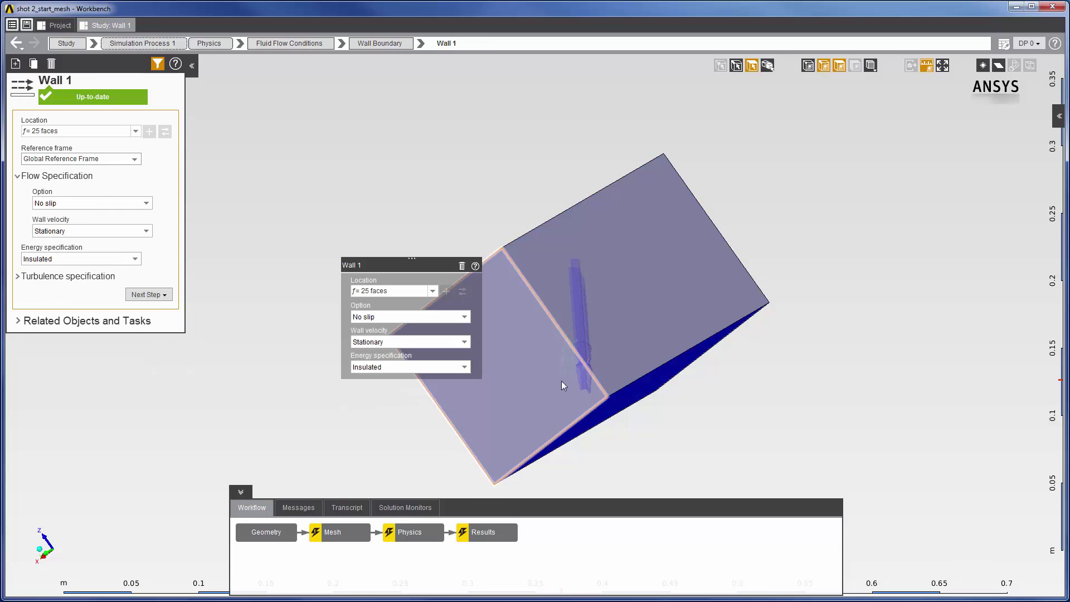
pyautogui.click(423, 539)
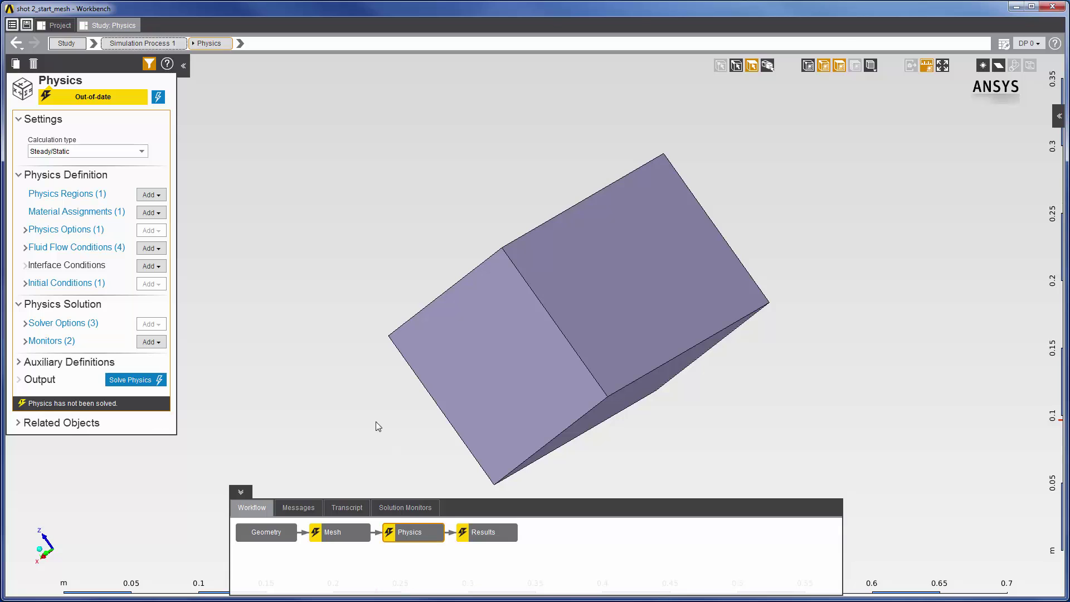
pyautogui.moveTo(370, 425); pyautogui.dragTo(728, 376, button='middle')
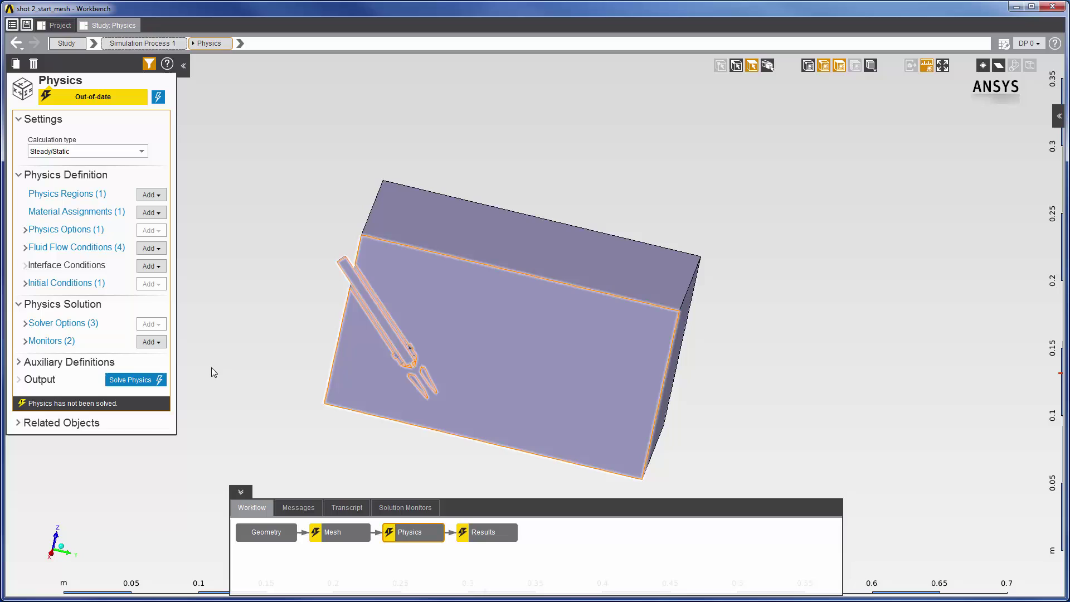
# Set the solver's number of processes to 6 and apply it
pyautogui.click(25, 324)
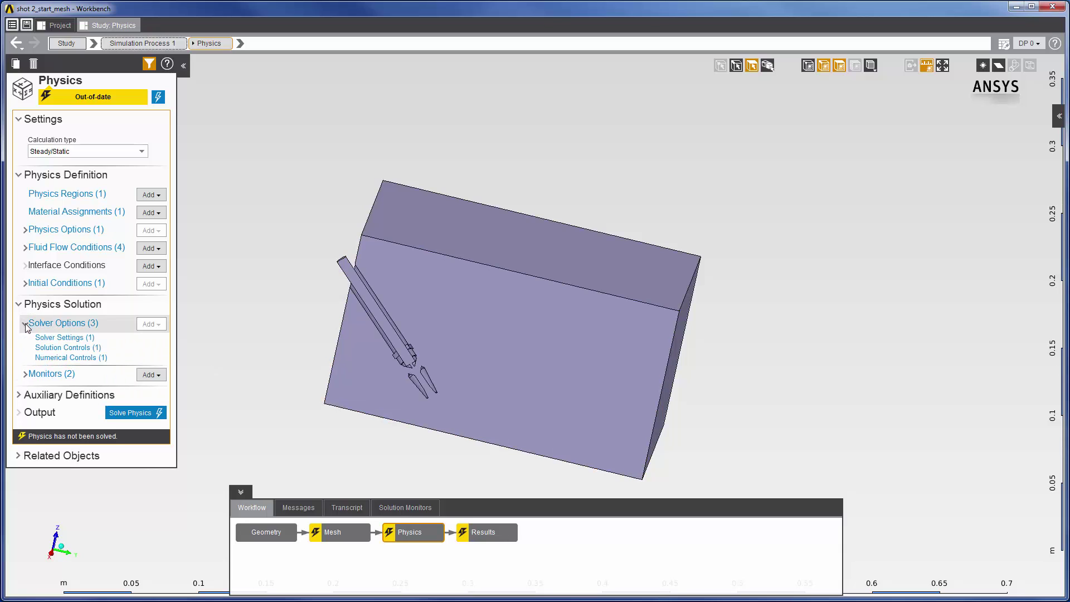
pyautogui.click(52, 339)
pyautogui.click(42, 148)
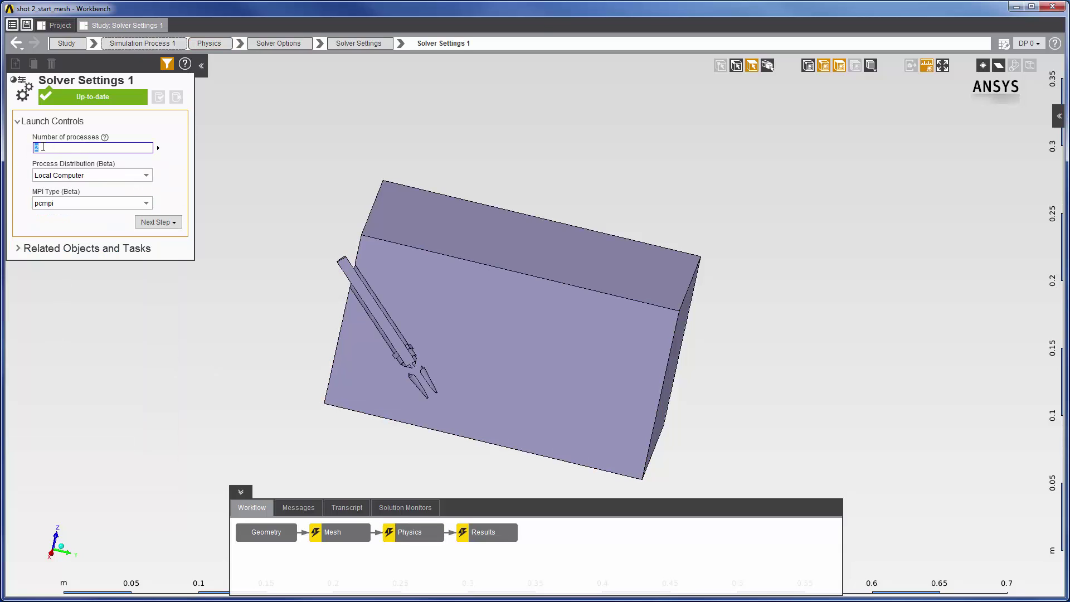
pyautogui.write('6')
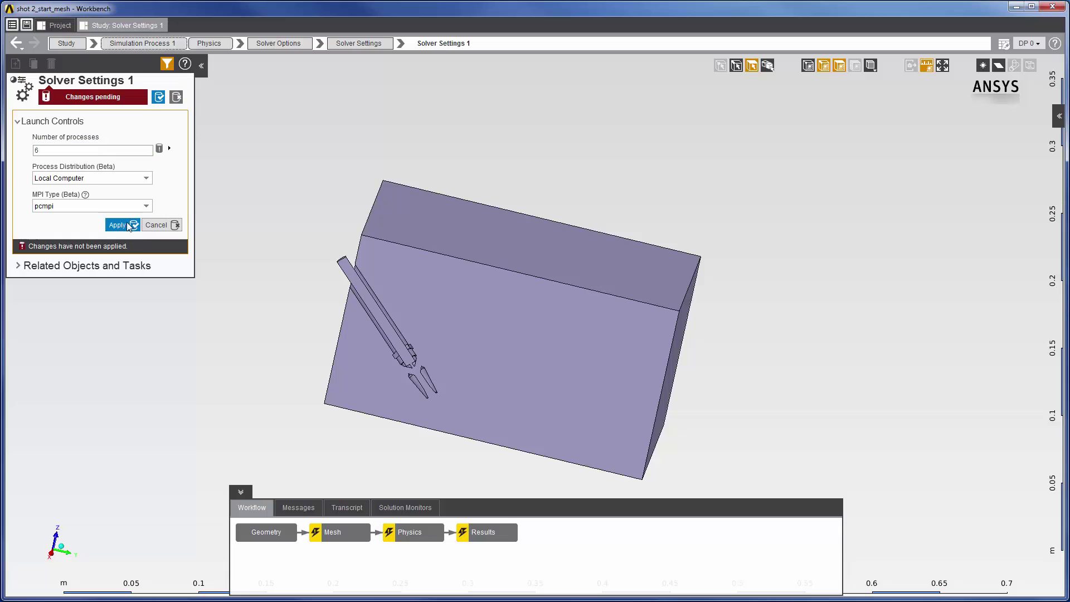
pyautogui.click(132, 225)
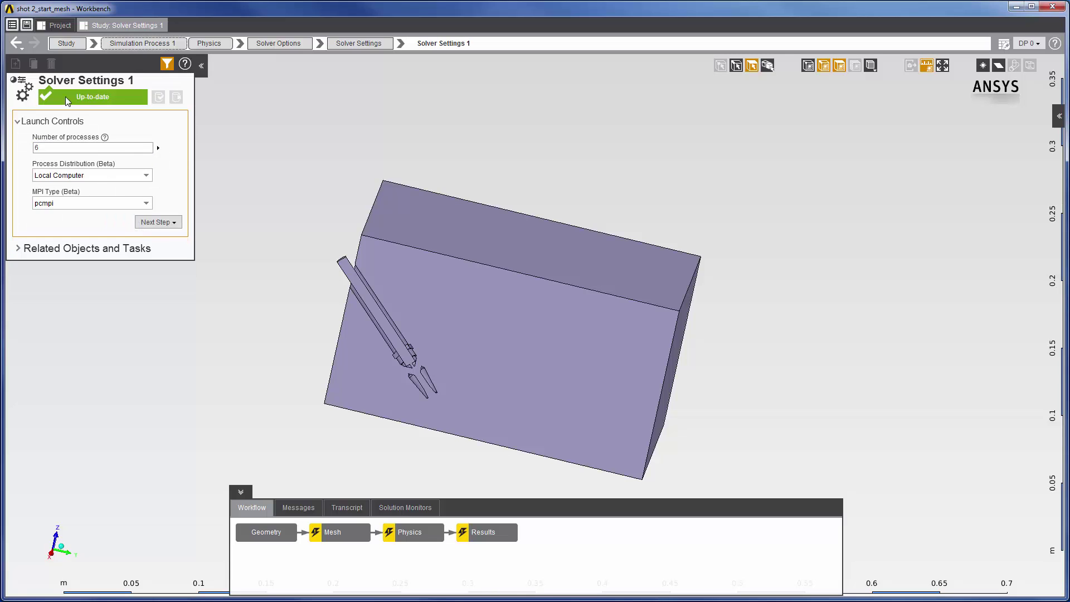
# In Solution Controls, set the maximum number of iterations to 400
pyautogui.click(15, 44)
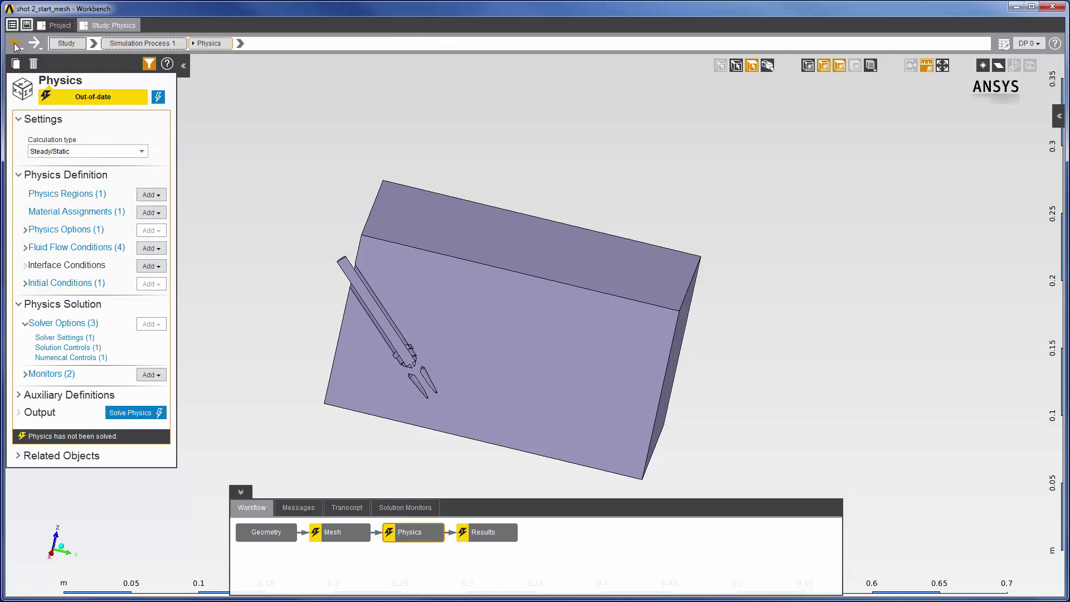
pyautogui.click(70, 348)
pyautogui.doubleClick(86, 193)
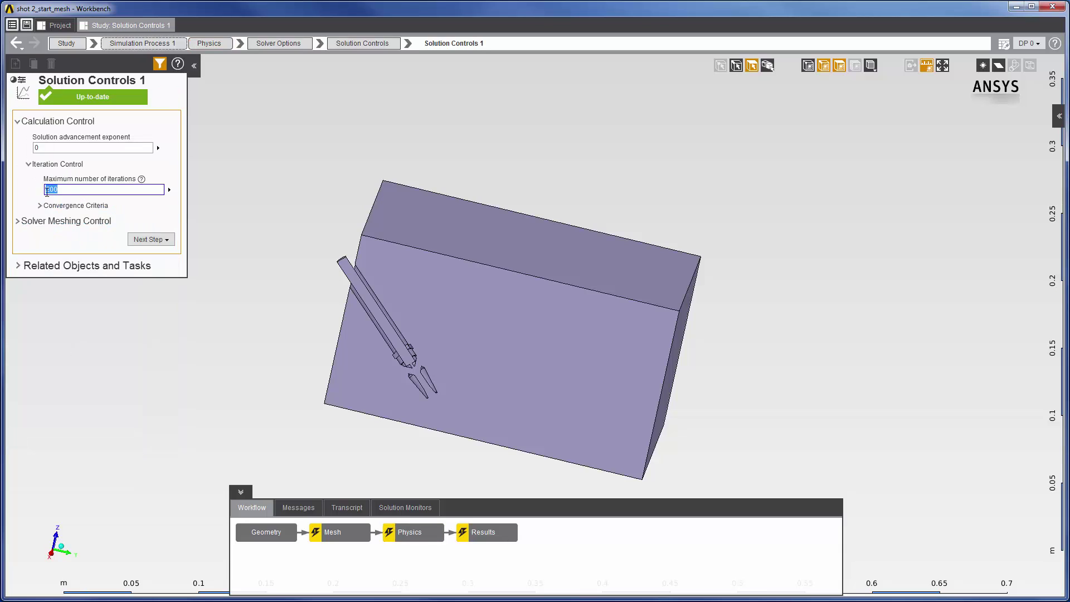
pyautogui.write('4')
pyautogui.rightClick(495, 537)
# Update the Results so Contour 1 shows surface shear stress up to 191.69 Pa
pyautogui.click(518, 548)
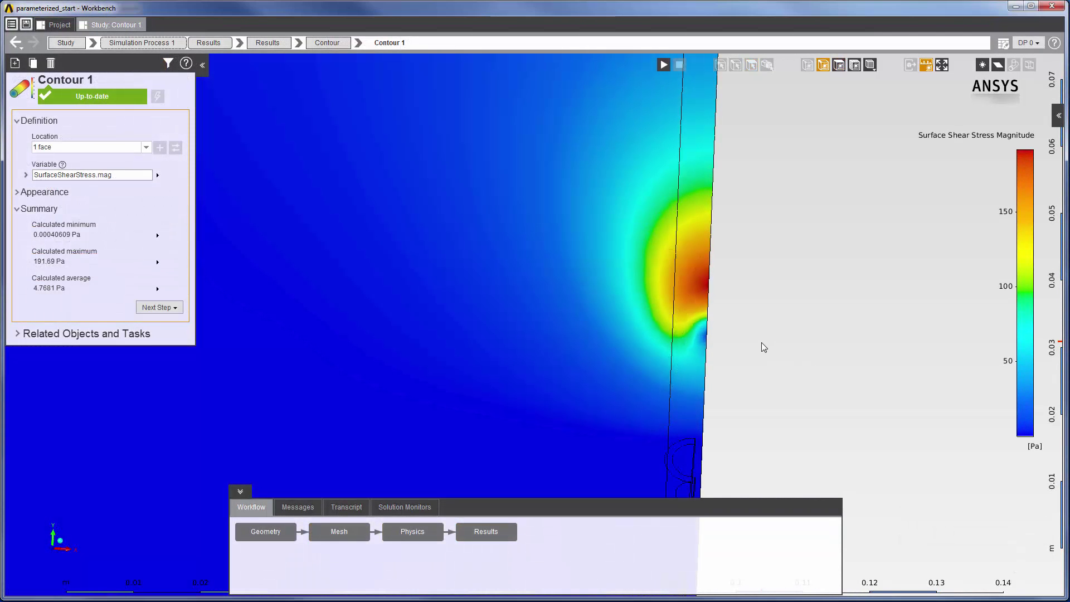
pyautogui.moveTo(764, 348); pyautogui.dragTo(645, 306, button='middle')
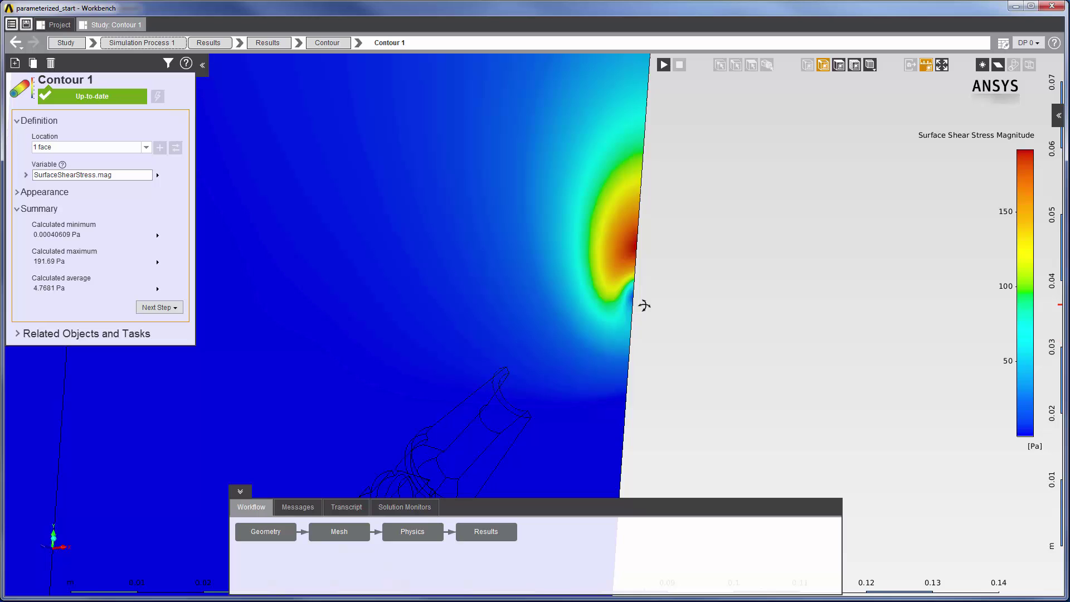